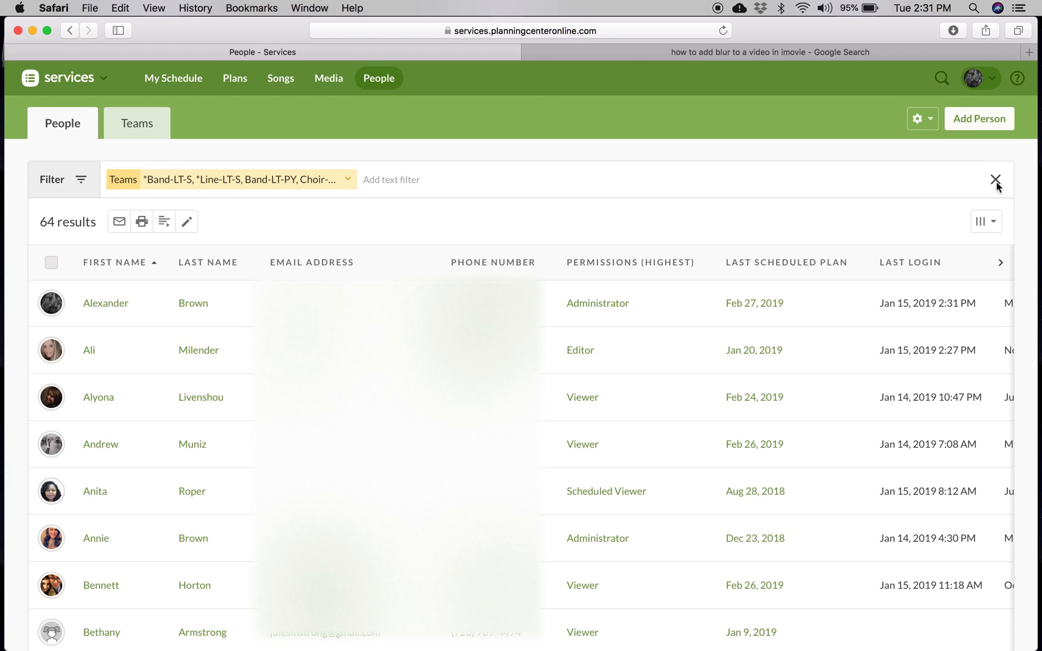
Filter the people list by the person's first name and open the matching profile.
type("ali")
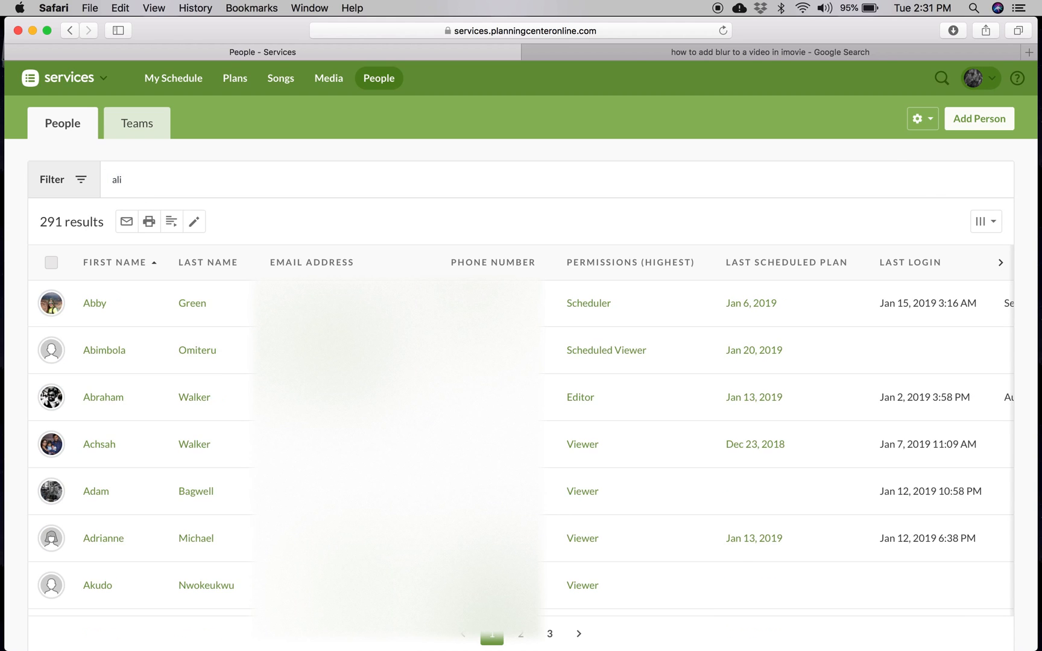
key("Return")
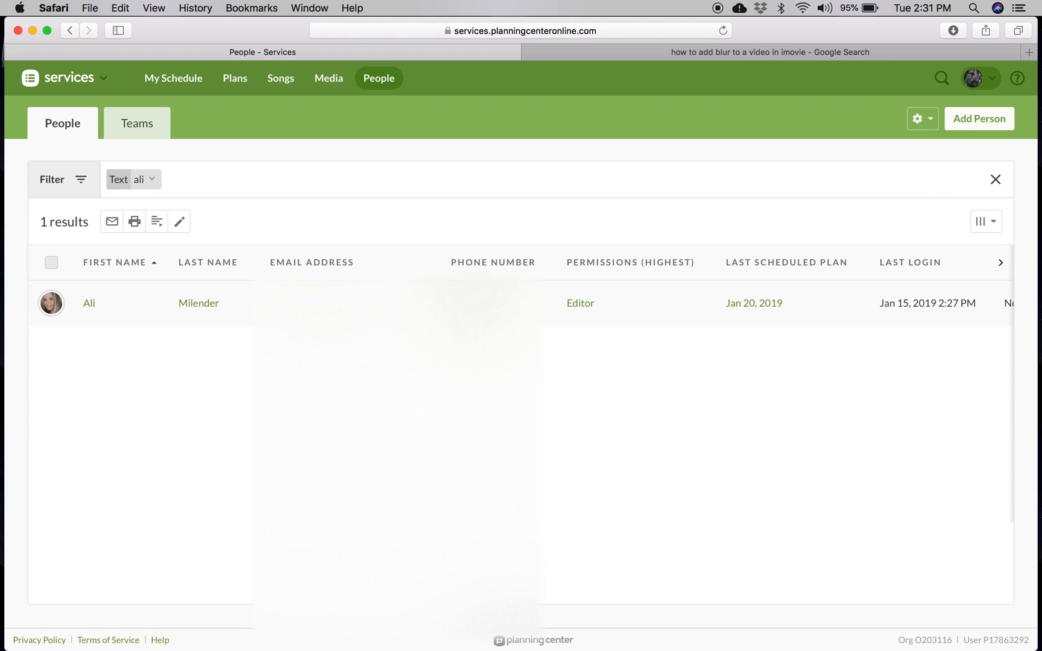
left_click(91, 305)
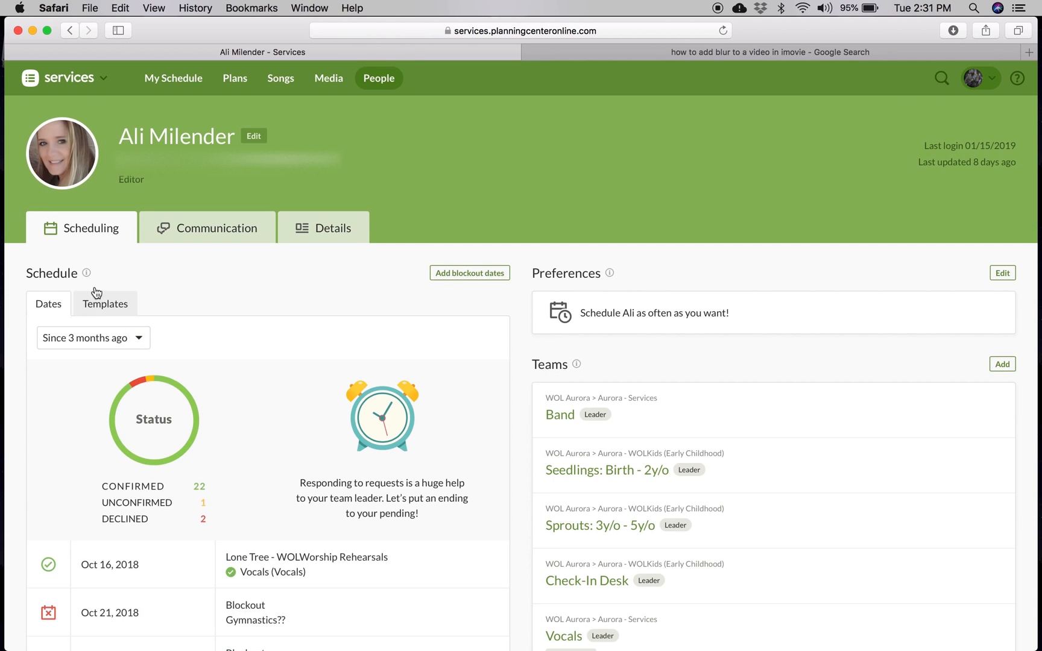
Open the profile's details with the permissions, view the scheduling information, and return to the details.
left_click(131, 181)
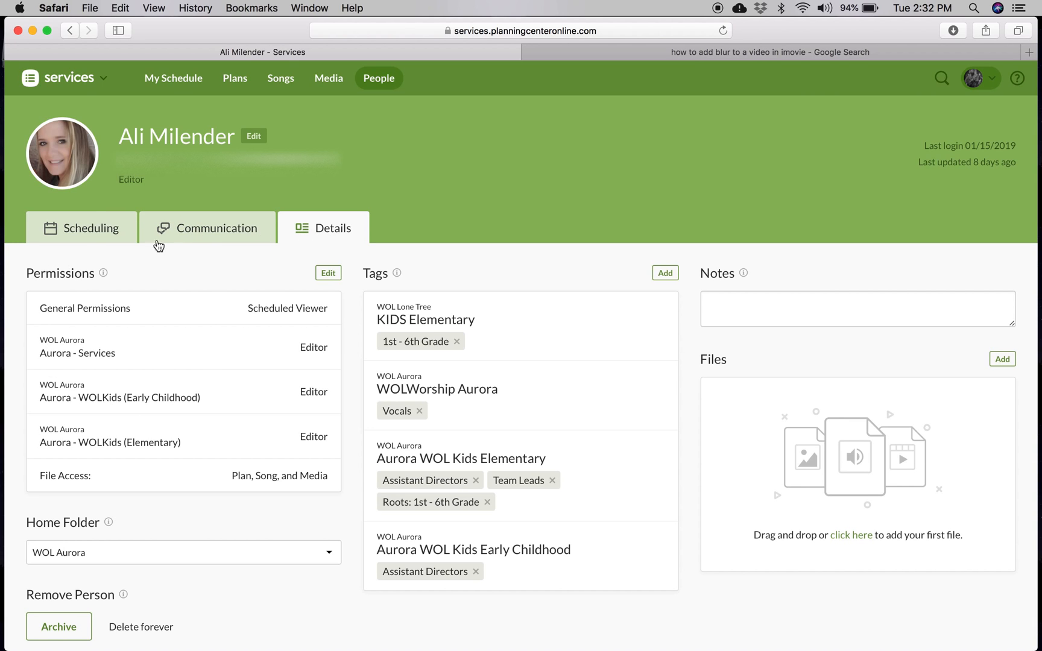
left_click(105, 230)
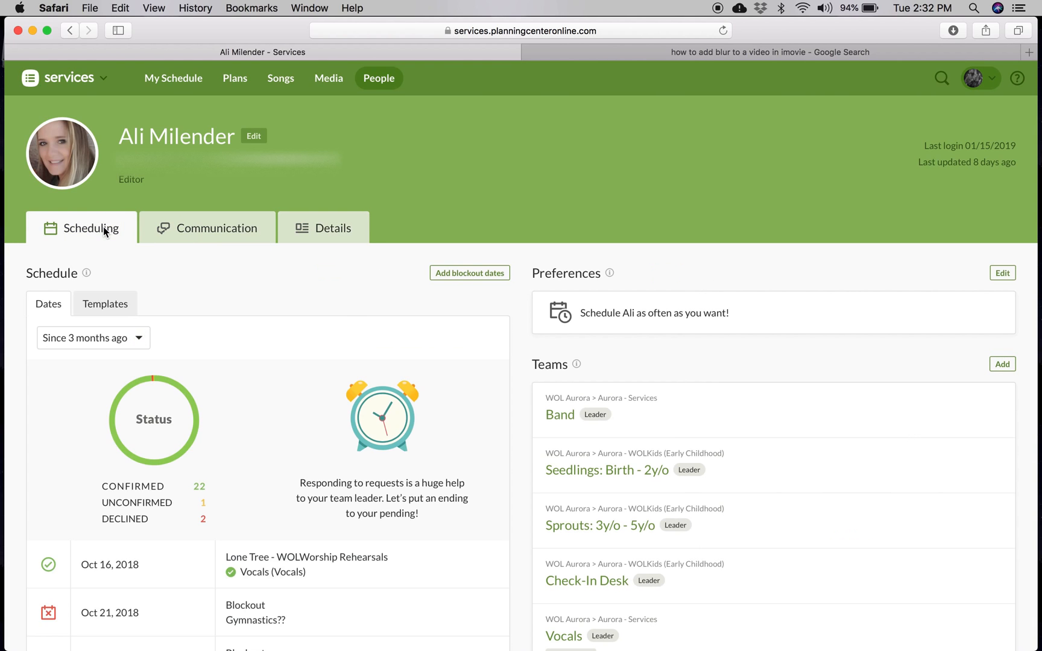
left_click(317, 231)
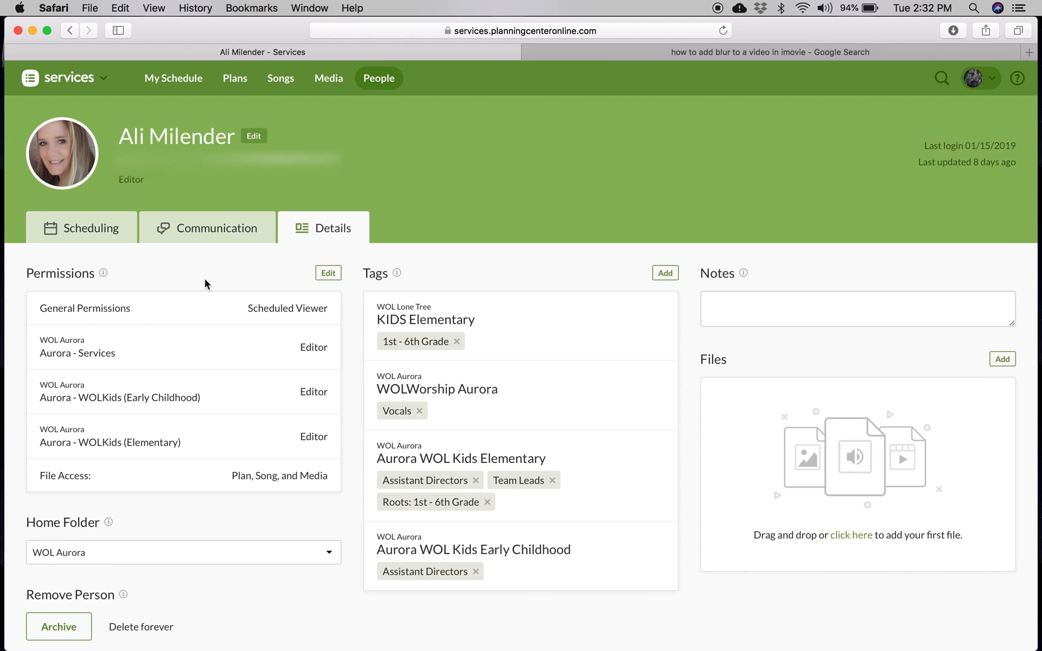
Review the general permissions entry and select WOL Aurora as the person's home folder.
left_click_drag(44, 310, 326, 310)
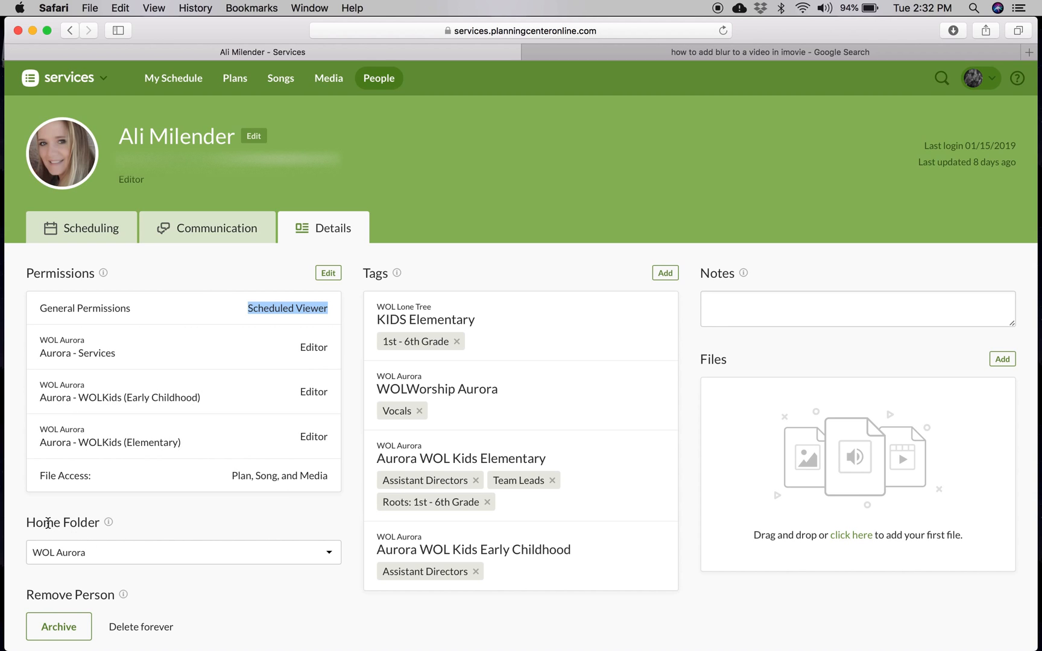
left_click_drag(27, 522, 97, 522)
left_click(118, 553)
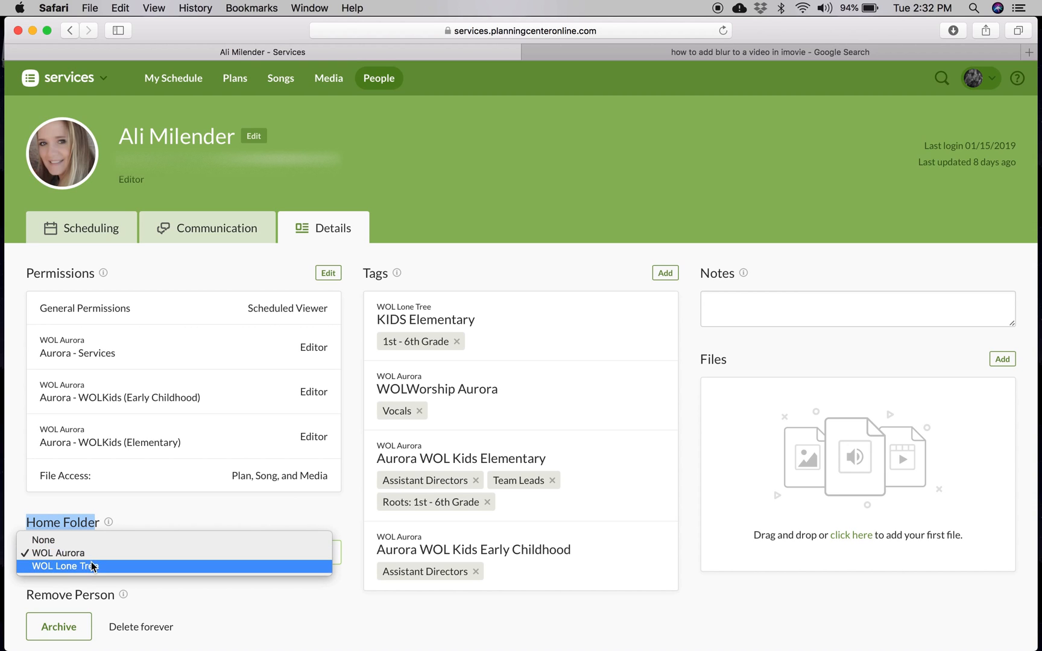
left_click(101, 555)
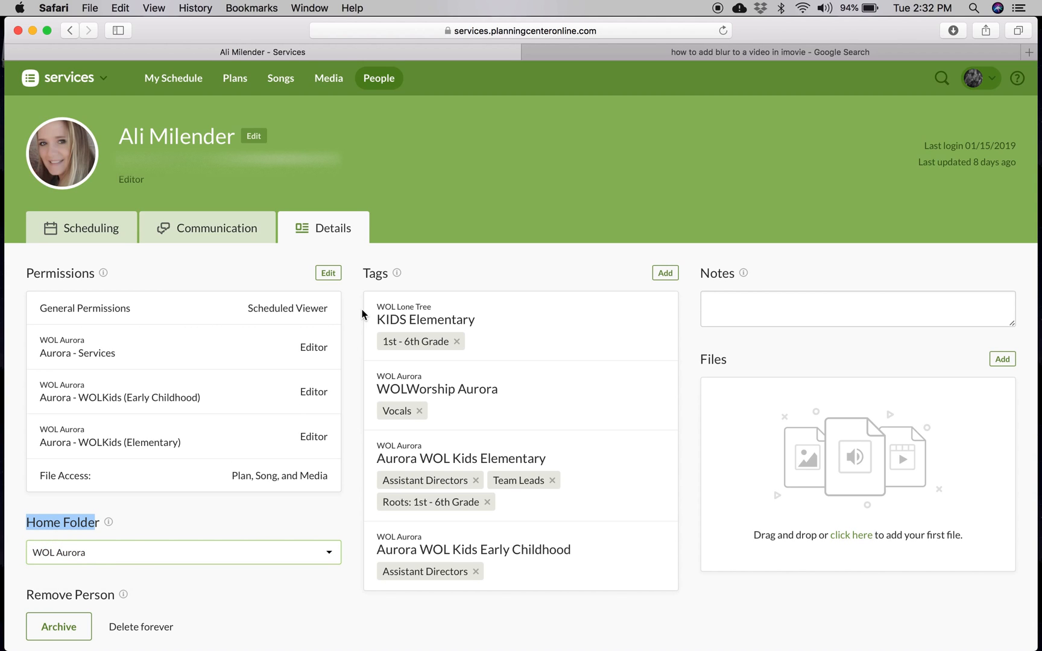
Open the person's permissions for editing and expand the WOL Lone Tree folder.
left_click(328, 273)
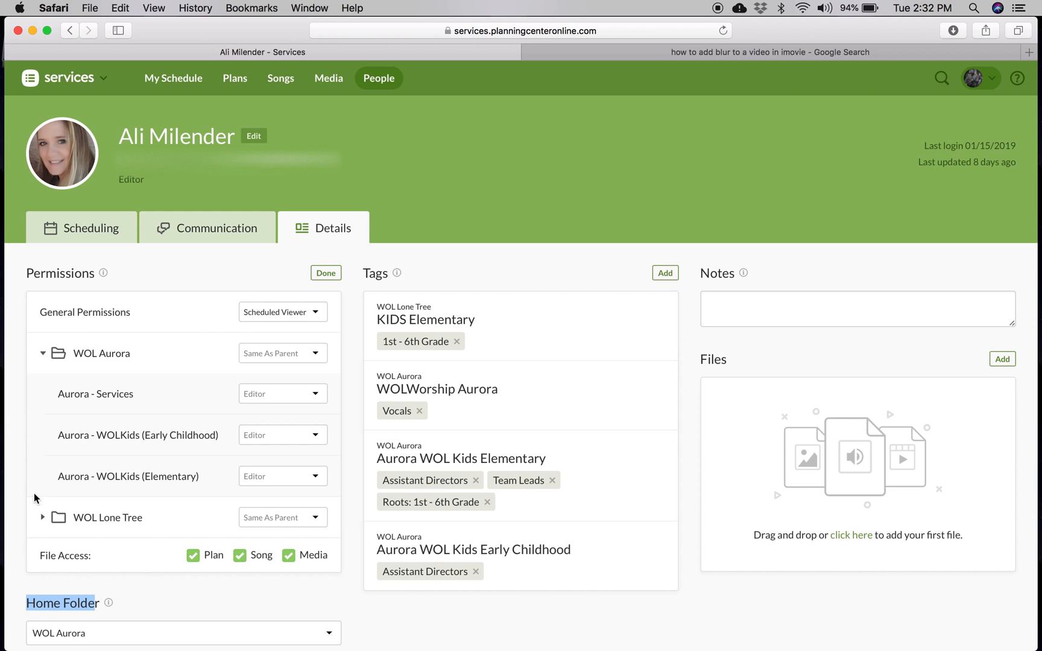
left_click(42, 356)
left_click(43, 358)
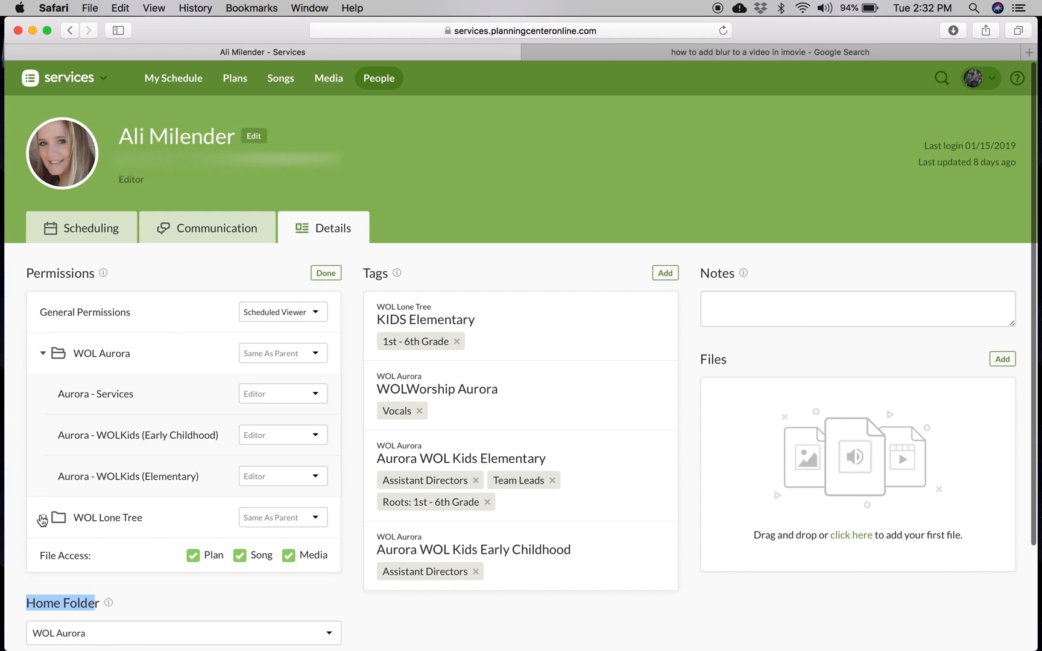
left_click(42, 518)
scroll(42, 519, "down", 4)
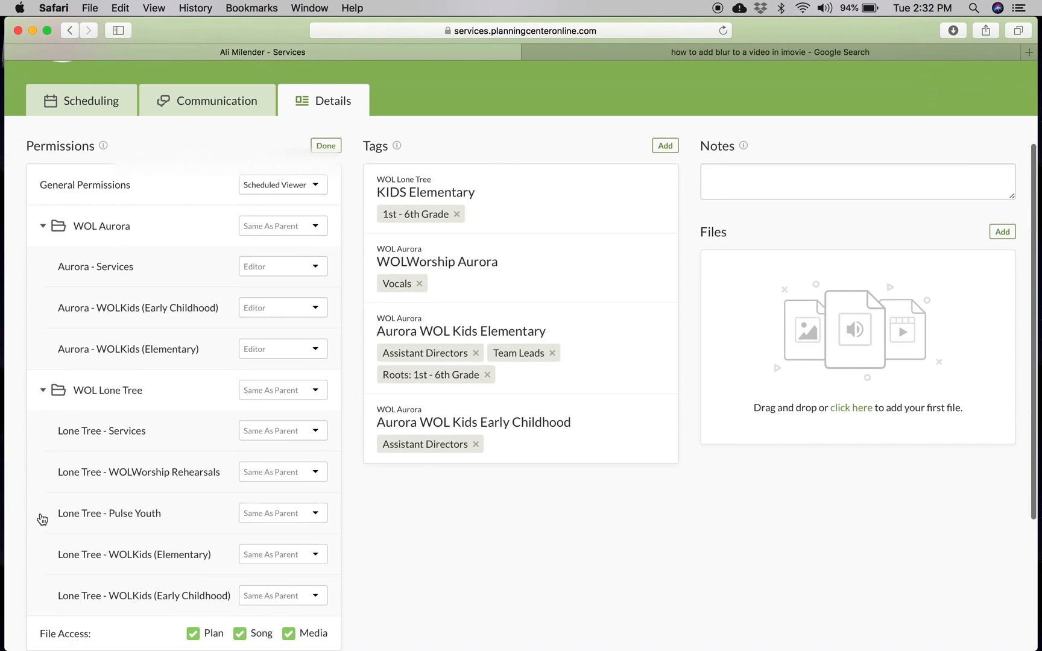
Review the available general permission levels and keep Scheduled Viewer selected.
left_click(286, 187)
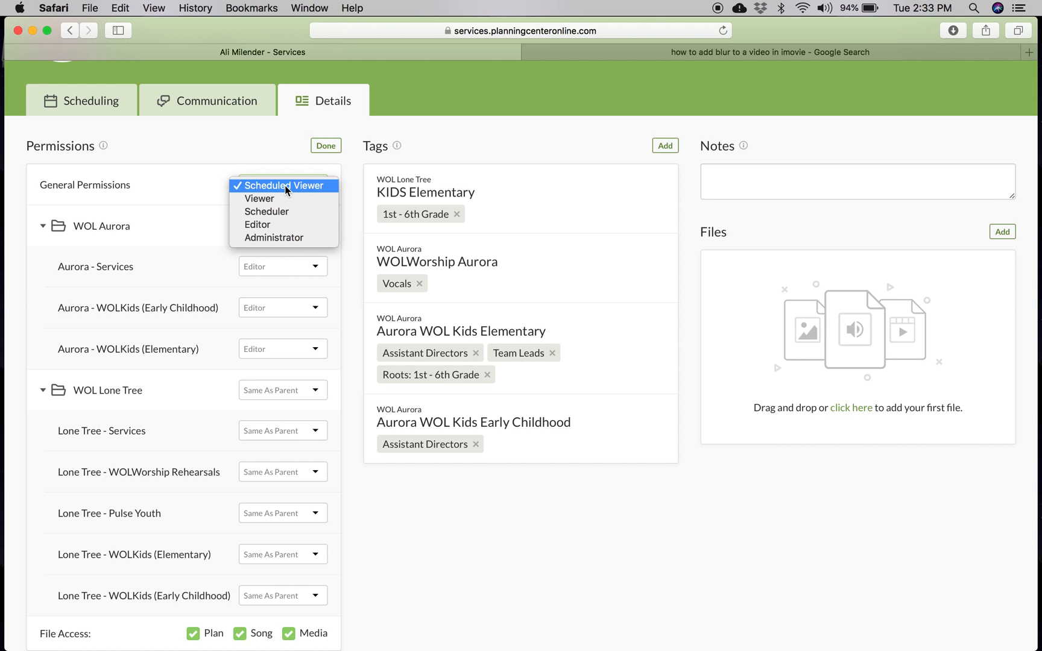
left_click(223, 393)
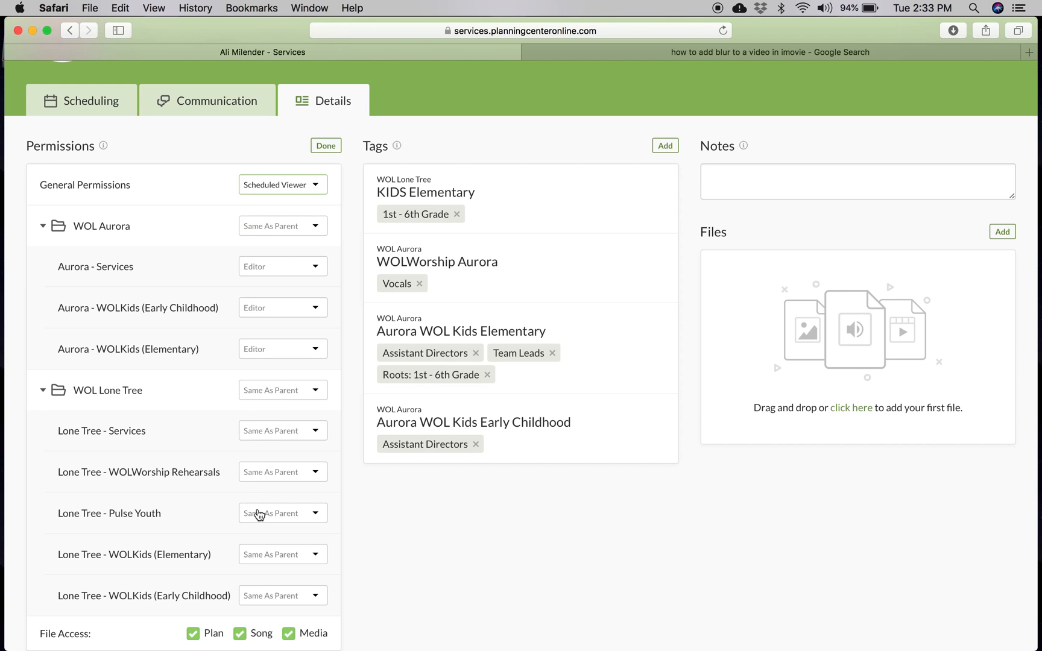
left_click(282, 187)
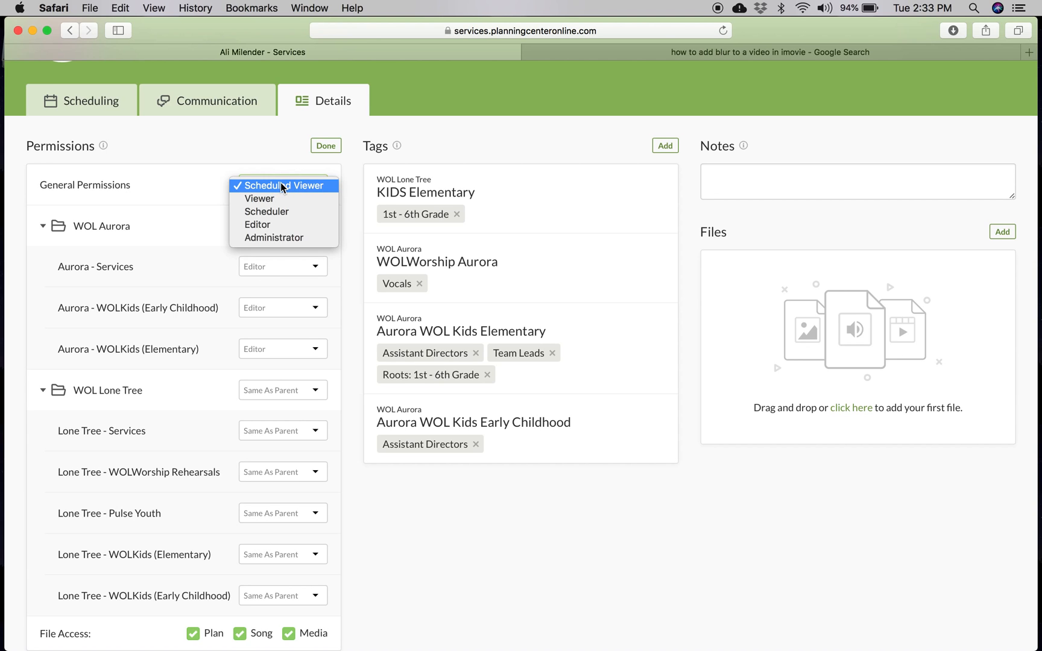
left_click(282, 187)
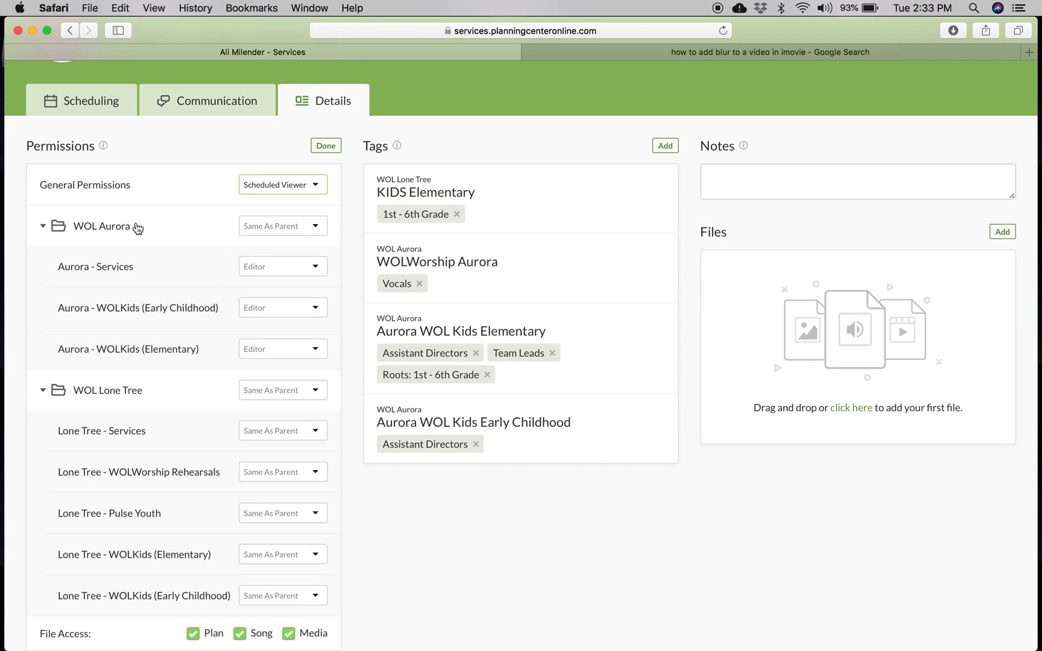
Set the WOL Aurora folder's permission to Editor, check the Aurora - Services options, and raise the folder to Administrator.
left_click(256, 229)
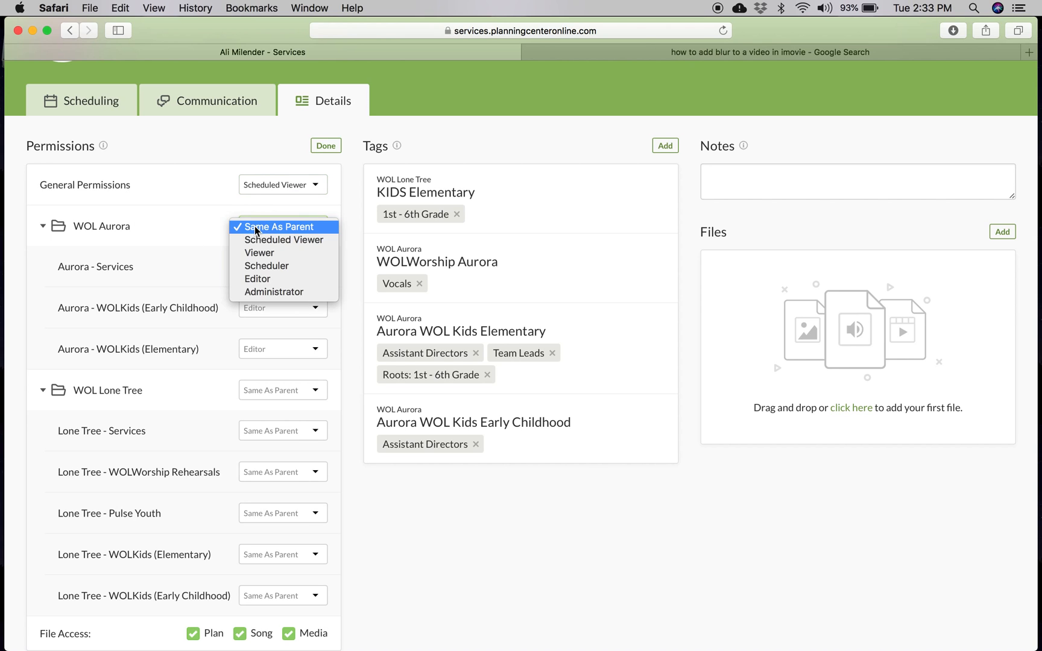
left_click(262, 278)
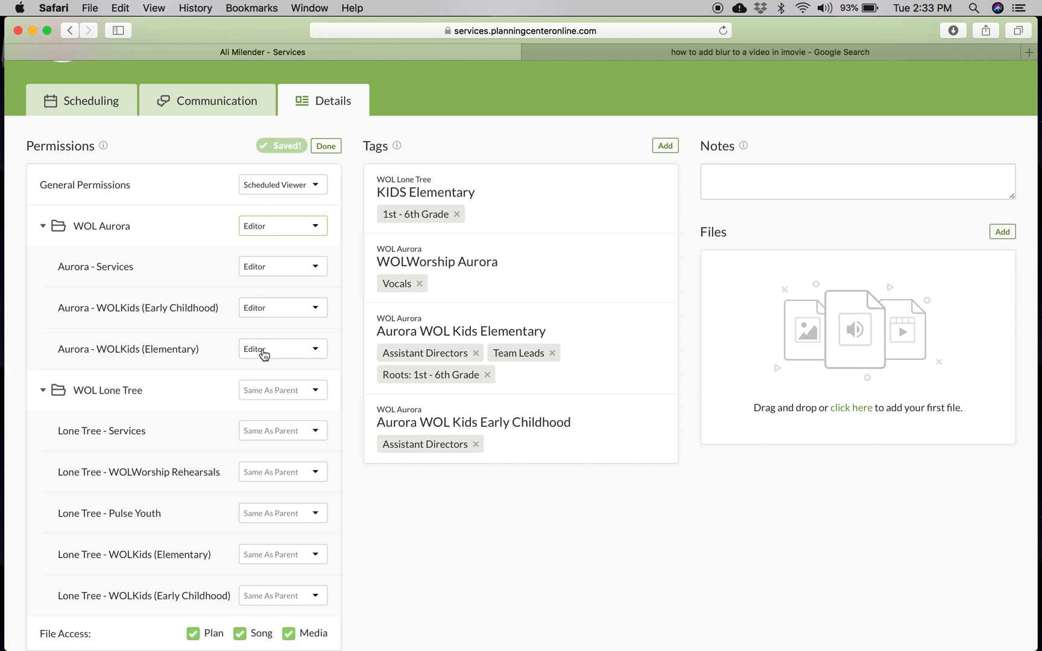
left_click(270, 267)
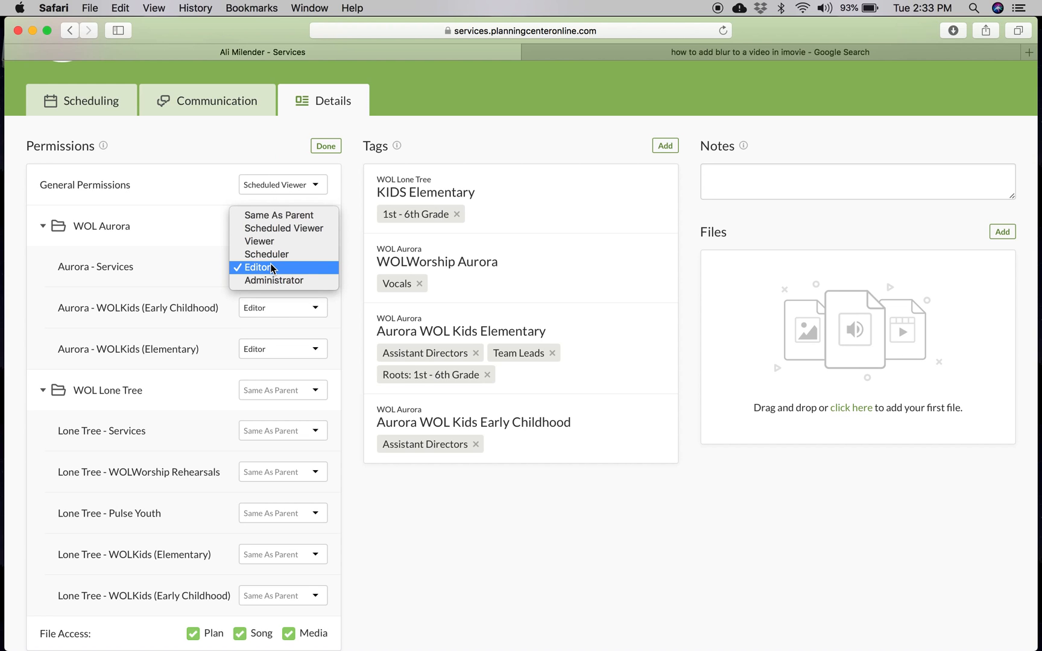
left_click(204, 214)
left_click(265, 226)
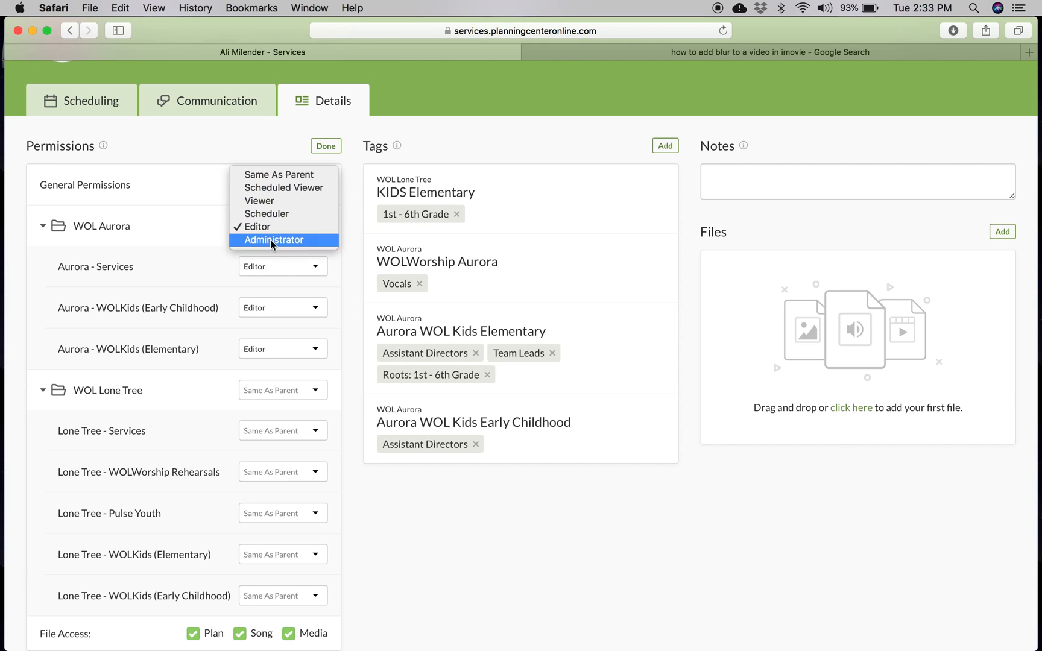
left_click(272, 241)
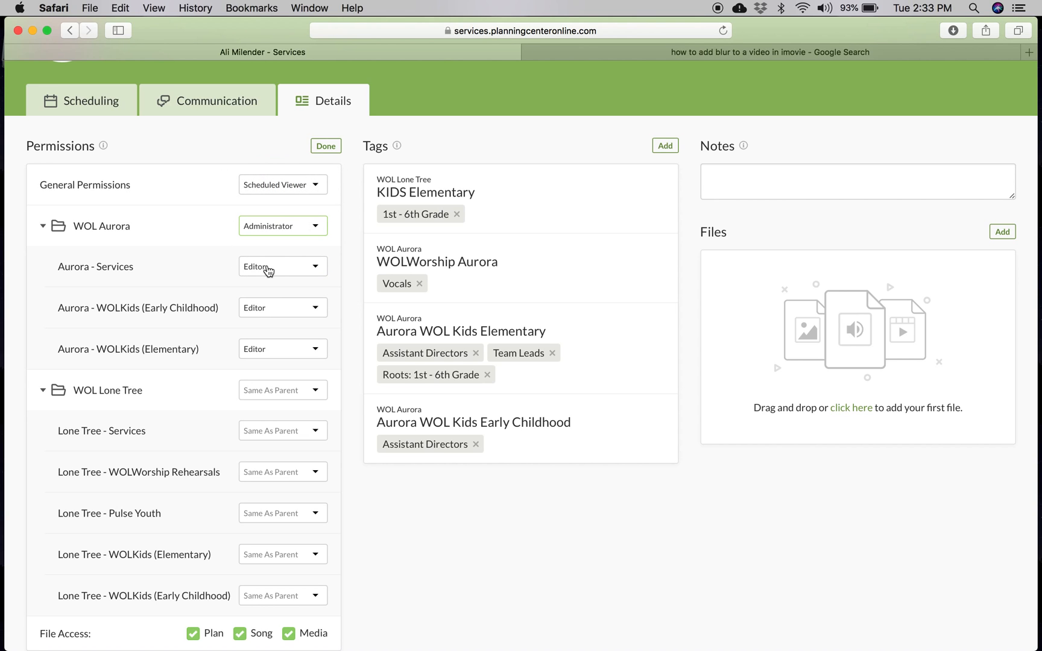
Set Aurora - Services, Aurora - WOLKids (Early Childhood) and Aurora - WOLKids (Elementary) to Same As Parent.
left_click(277, 271)
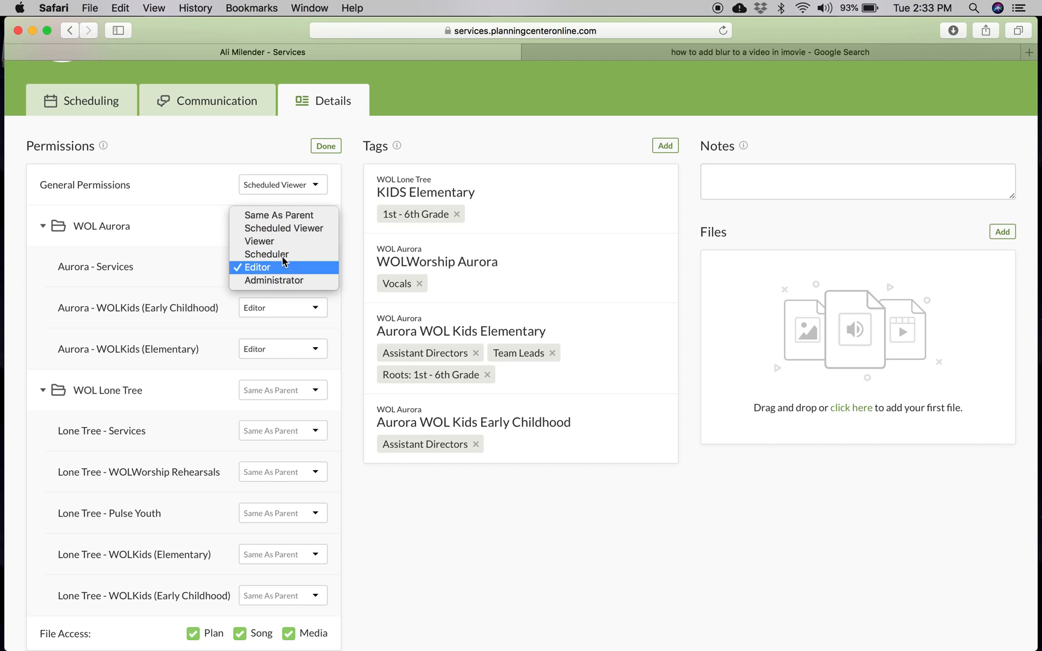
left_click(282, 216)
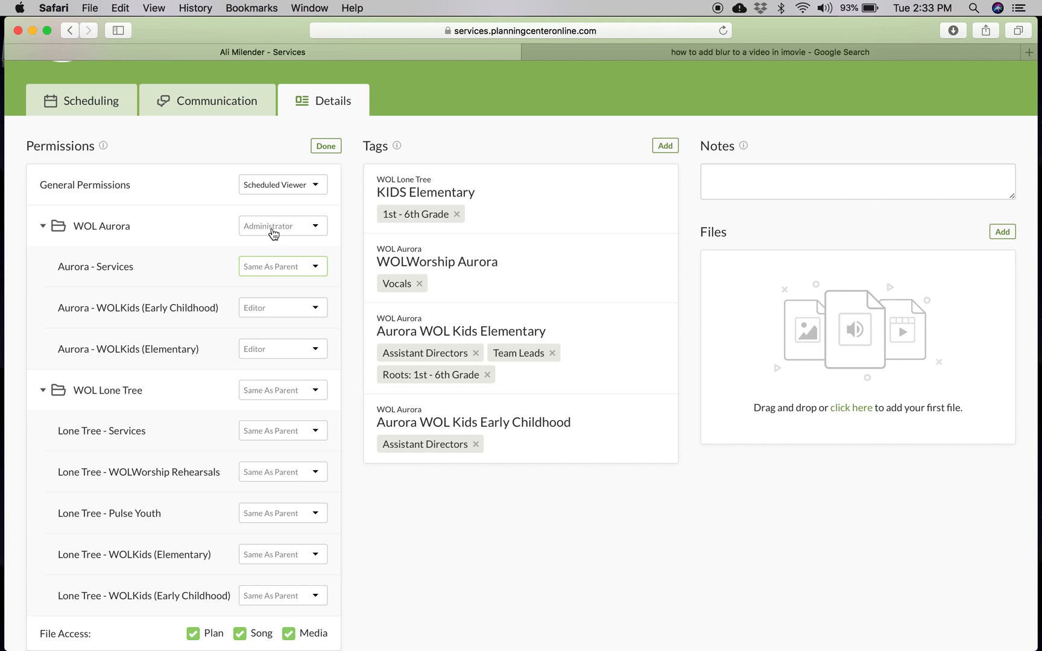
left_click(253, 313)
left_click(270, 257)
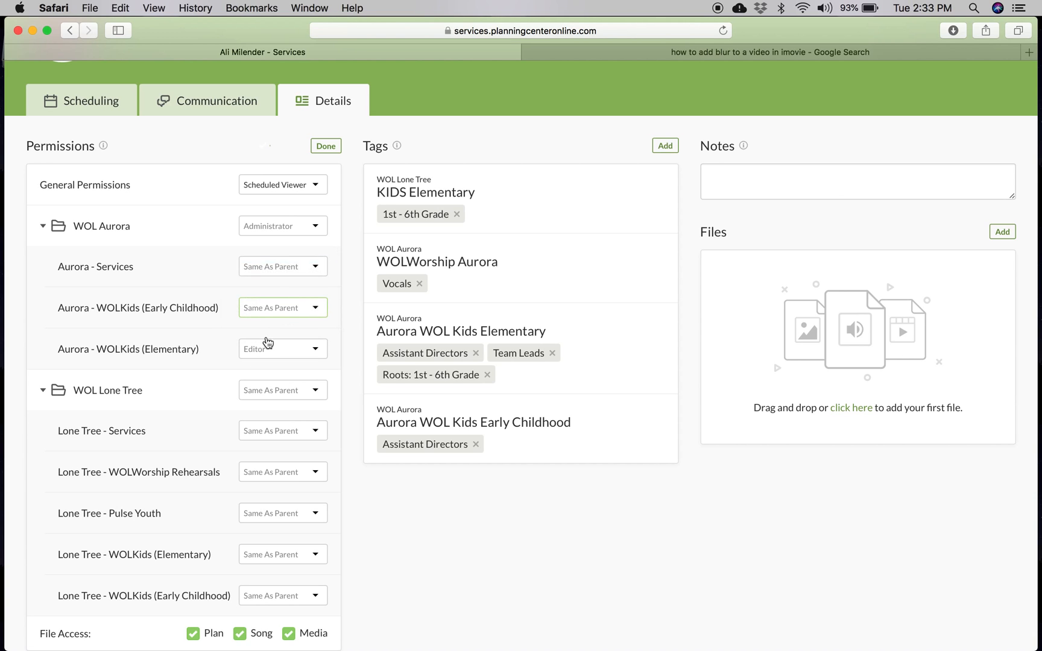
left_click(271, 350)
left_click(275, 297)
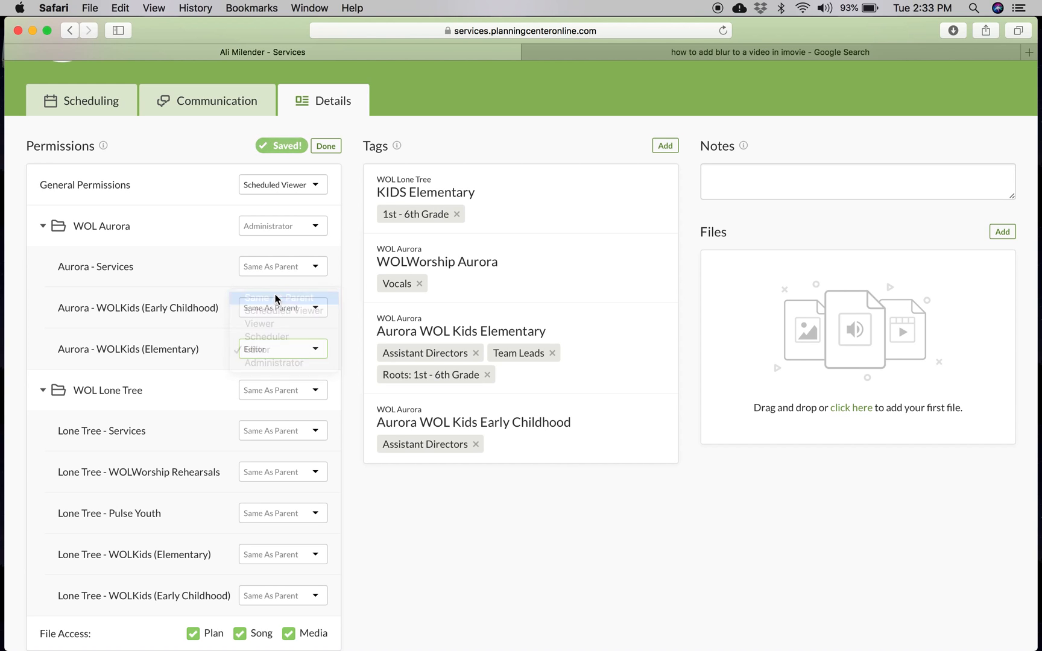
Set Aurora - Services, Aurora - WOLKids (Early Childhood) and Aurora - WOLKids (Elementary) to Administrator.
left_click(276, 267)
left_click(277, 331)
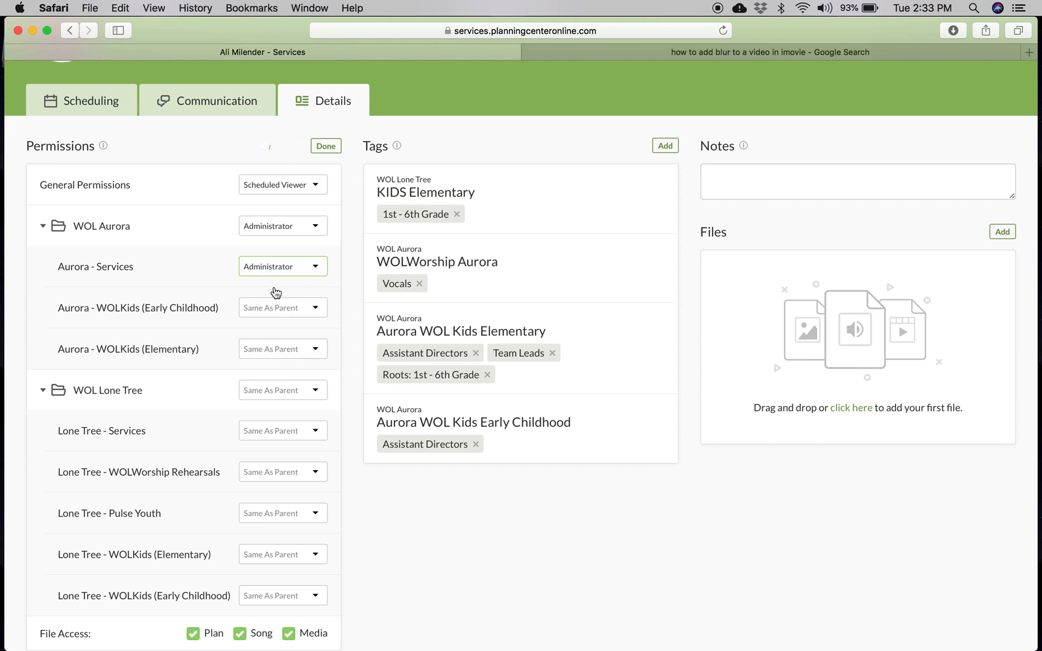
left_click(274, 309)
left_click(277, 376)
left_click(276, 353)
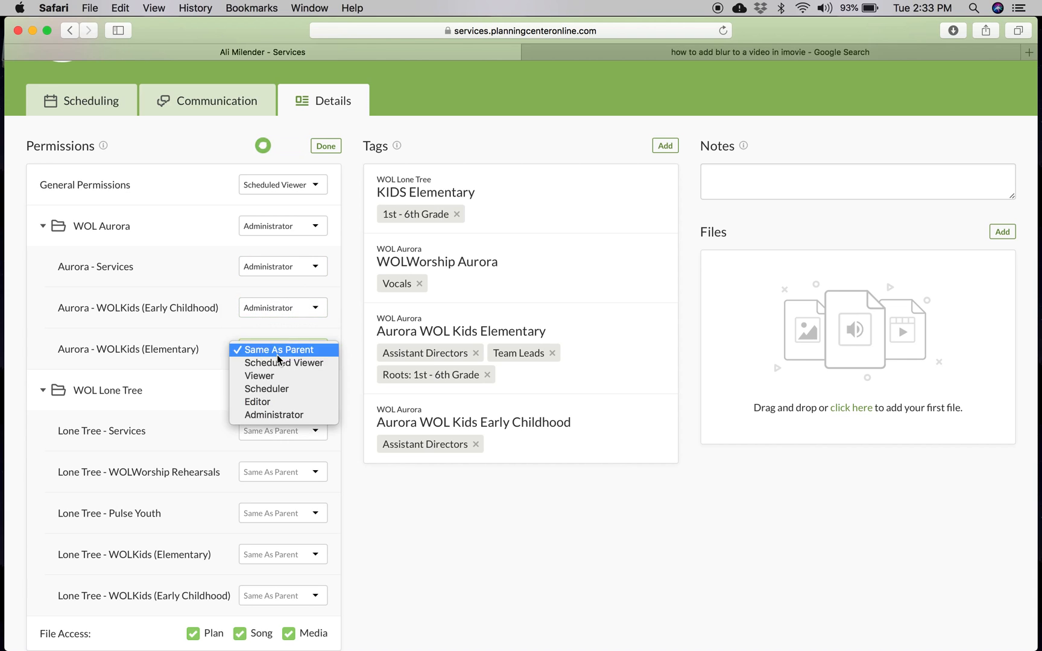
left_click(277, 415)
Set the WOL Aurora folder's permission to Same As Parent and change it back to Administrator.
left_click(275, 227)
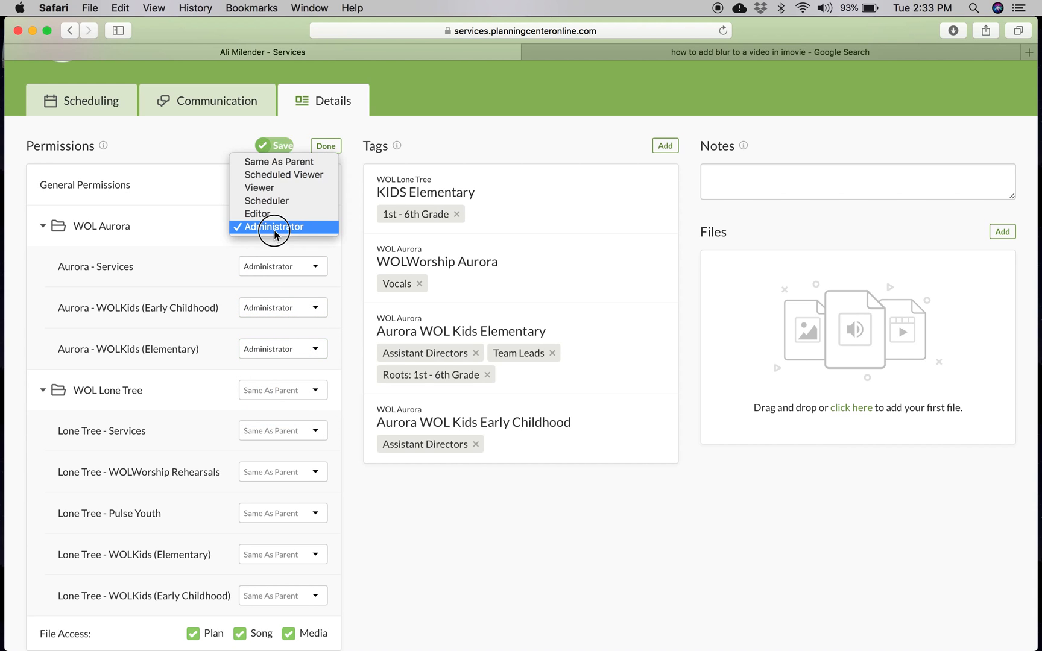
left_click(278, 166)
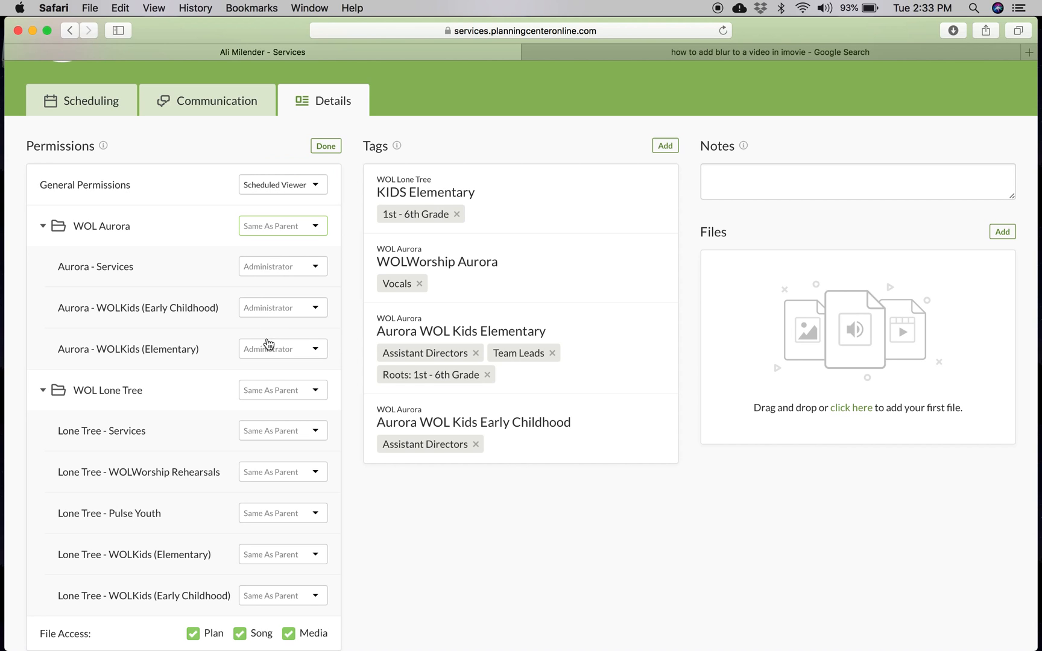
left_click(281, 232)
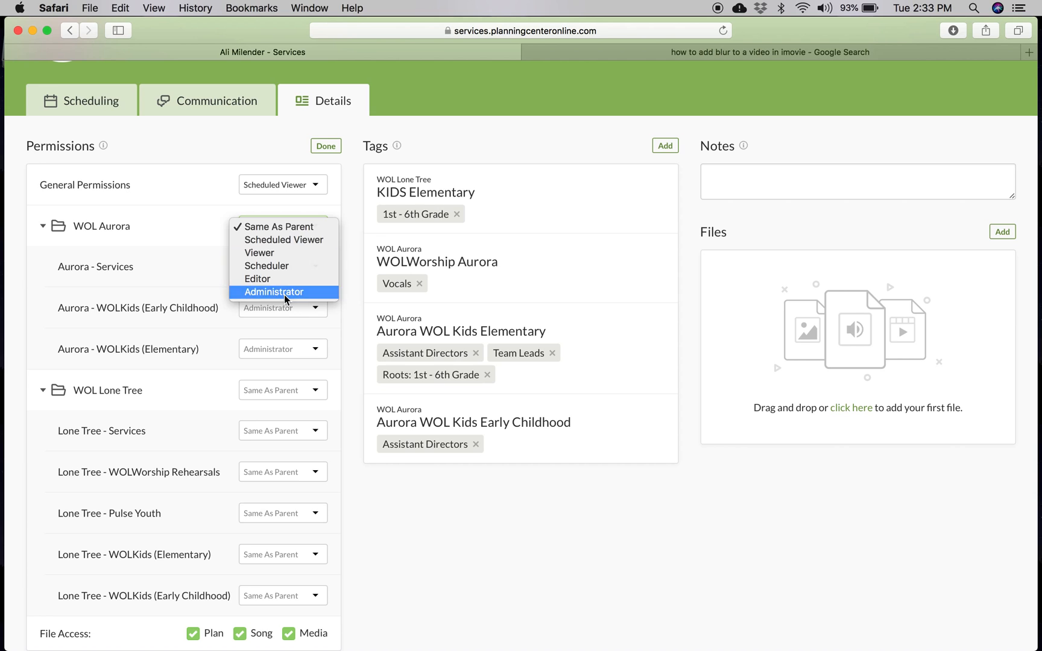
left_click(279, 292)
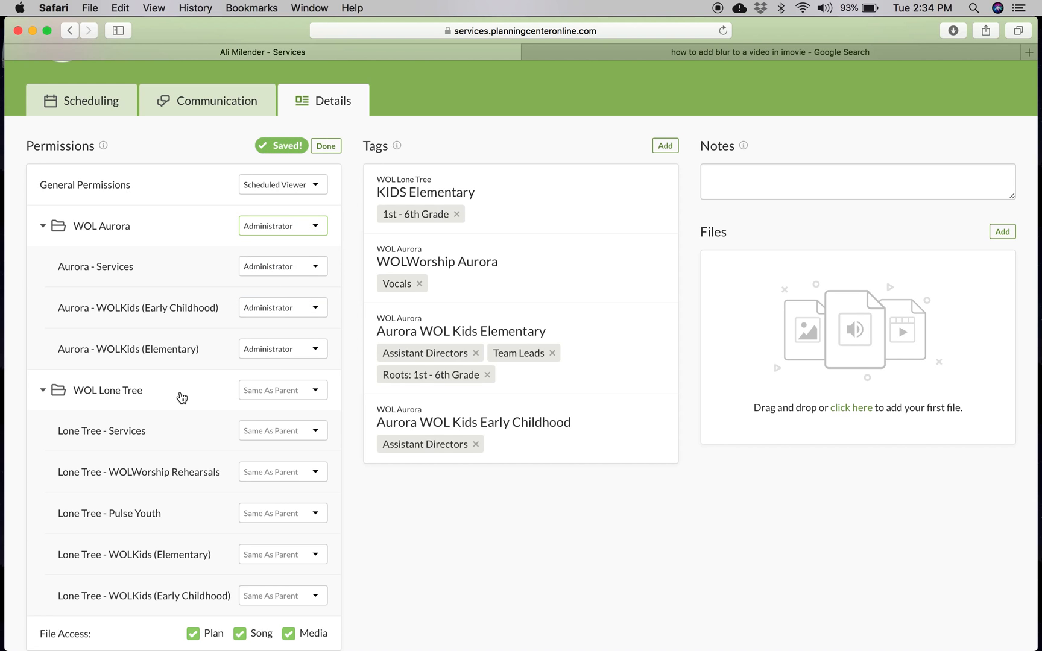
Review the permissions of the WOL Lone Tree folder and its service types against the general permissions.
scroll(182, 395, "down", 5)
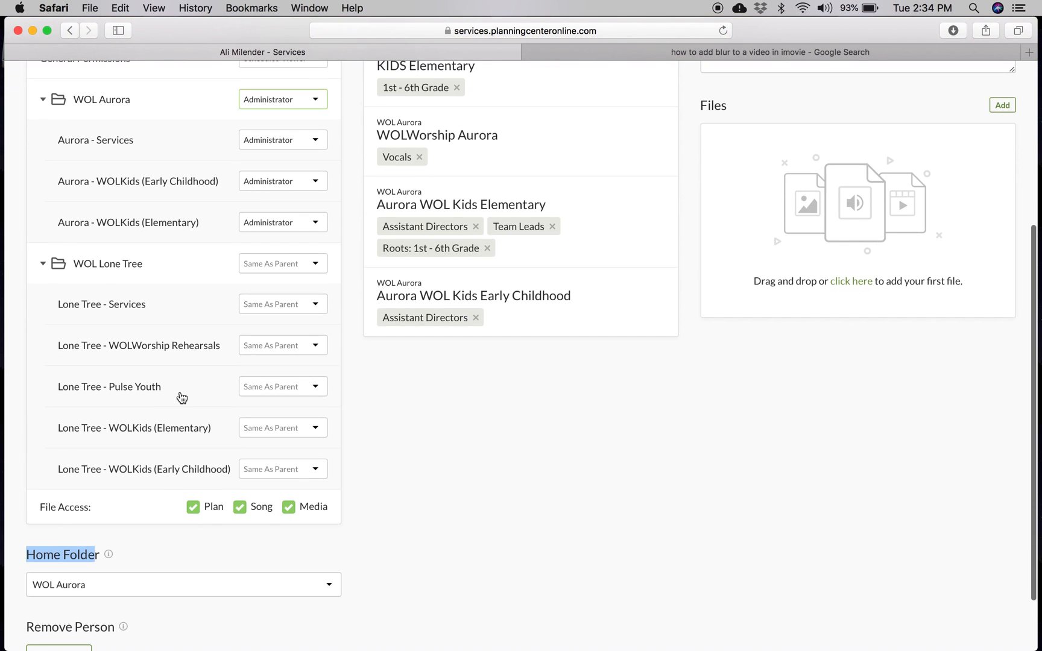
left_click(371, 394)
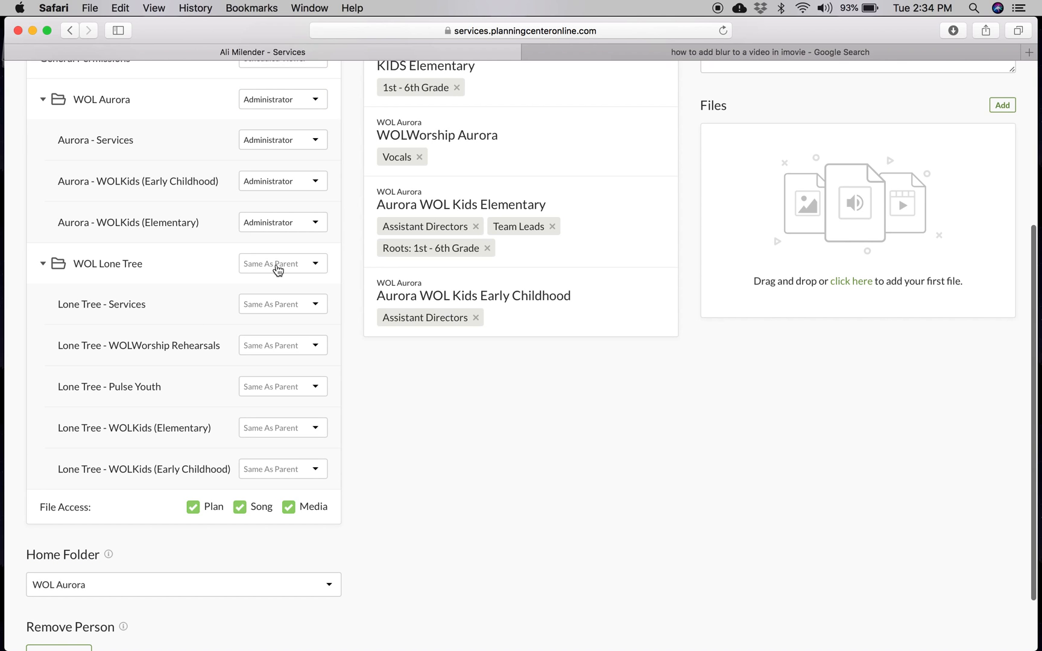
scroll(89, 265, "up", 4)
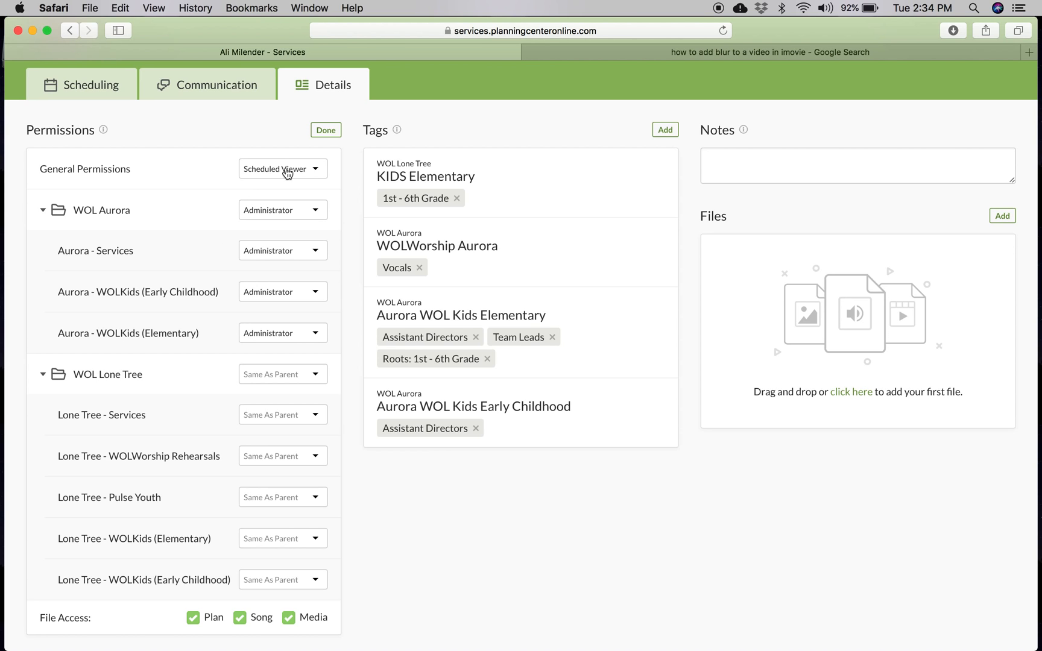
scroll(162, 422, "down", 1)
scroll(162, 422, "down", 3)
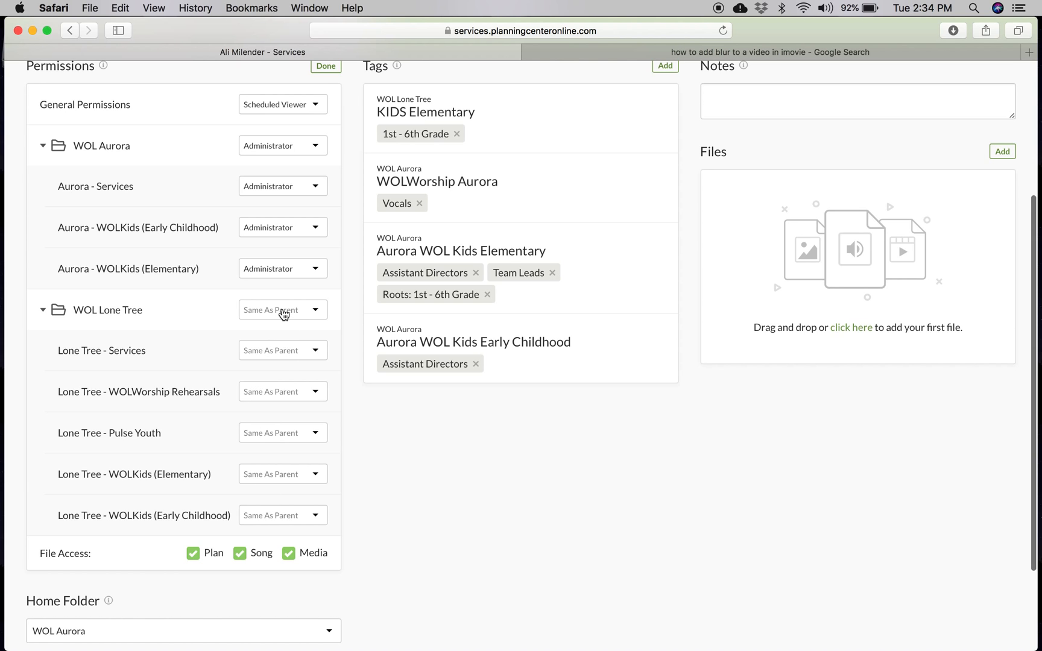
Keep WOL Aurora as the team member's home folder and finish editing the permissions.
scroll(284, 314, "up", 2)
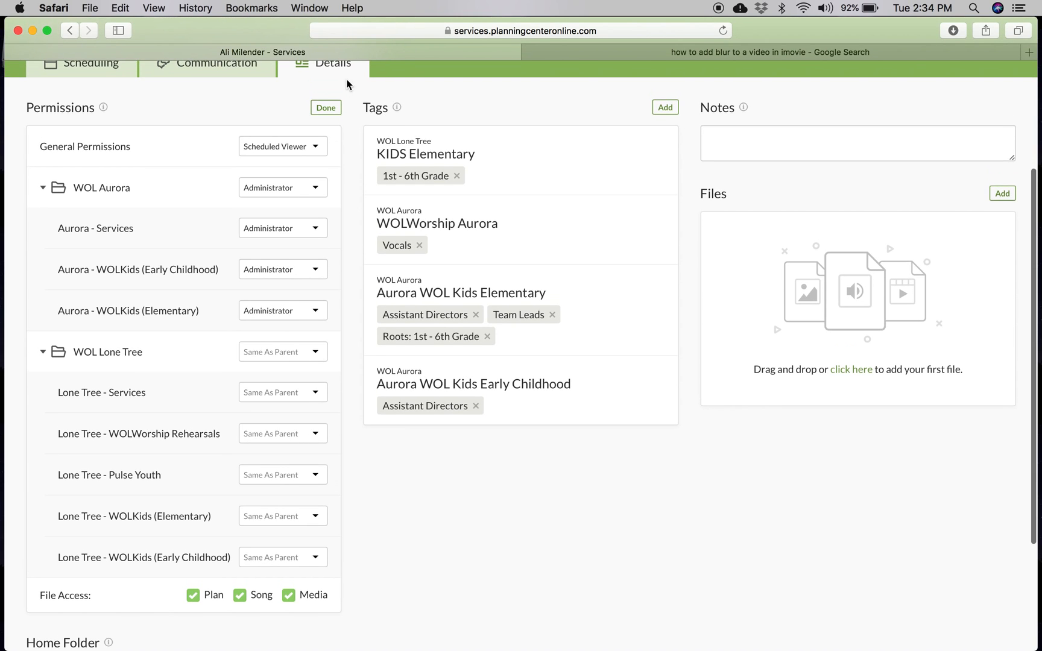
scroll(286, 341, "down", 5)
left_click(135, 558)
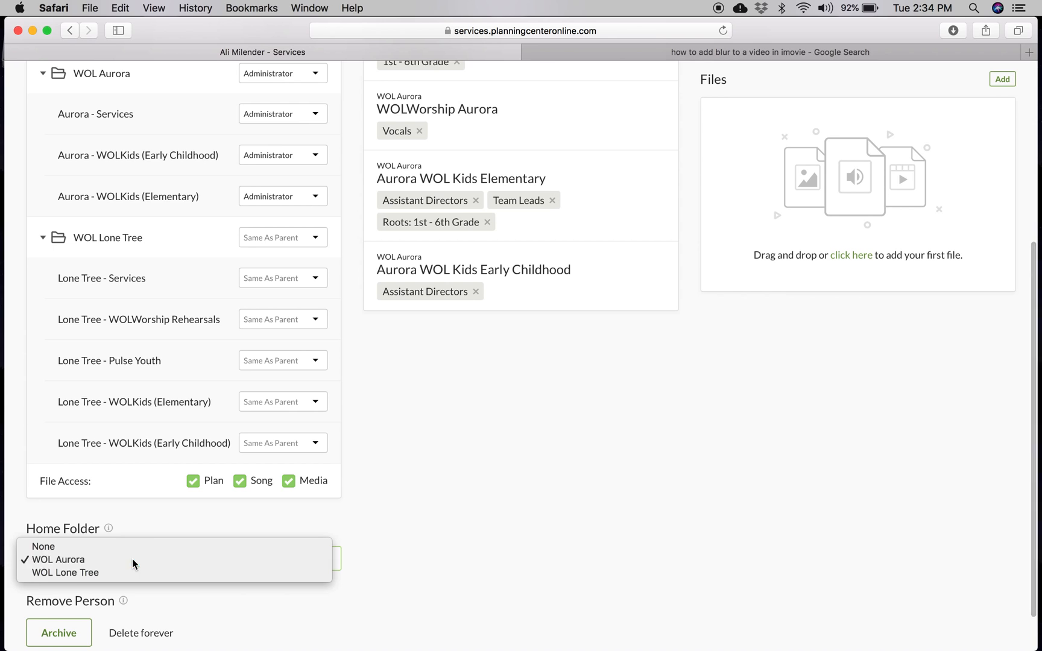
left_click(132, 560)
scroll(301, 445, "up", 5)
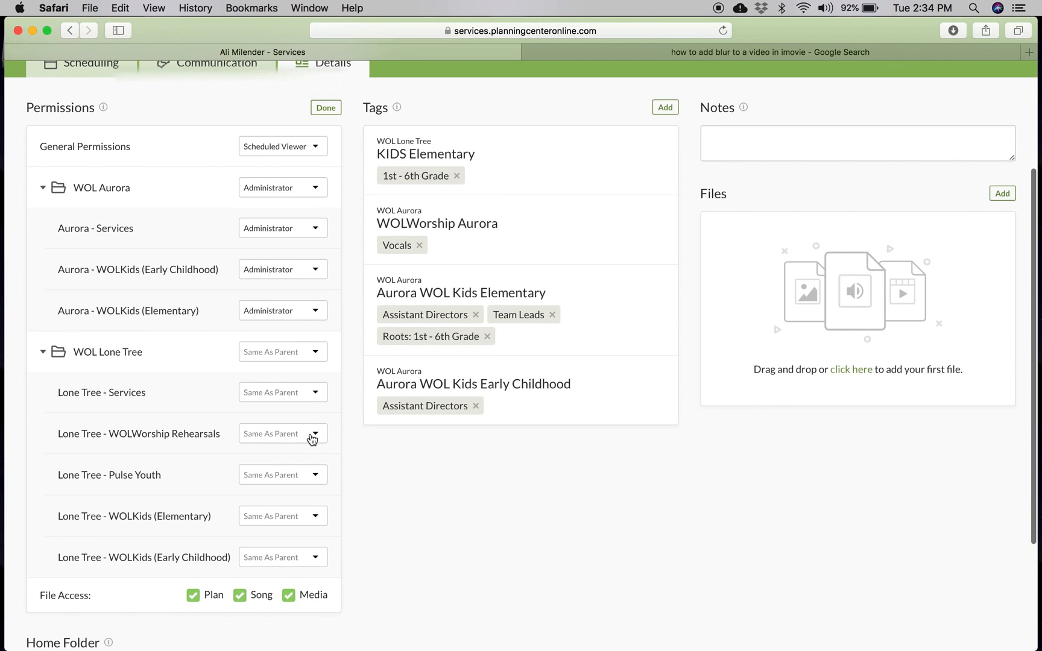
left_click(326, 108)
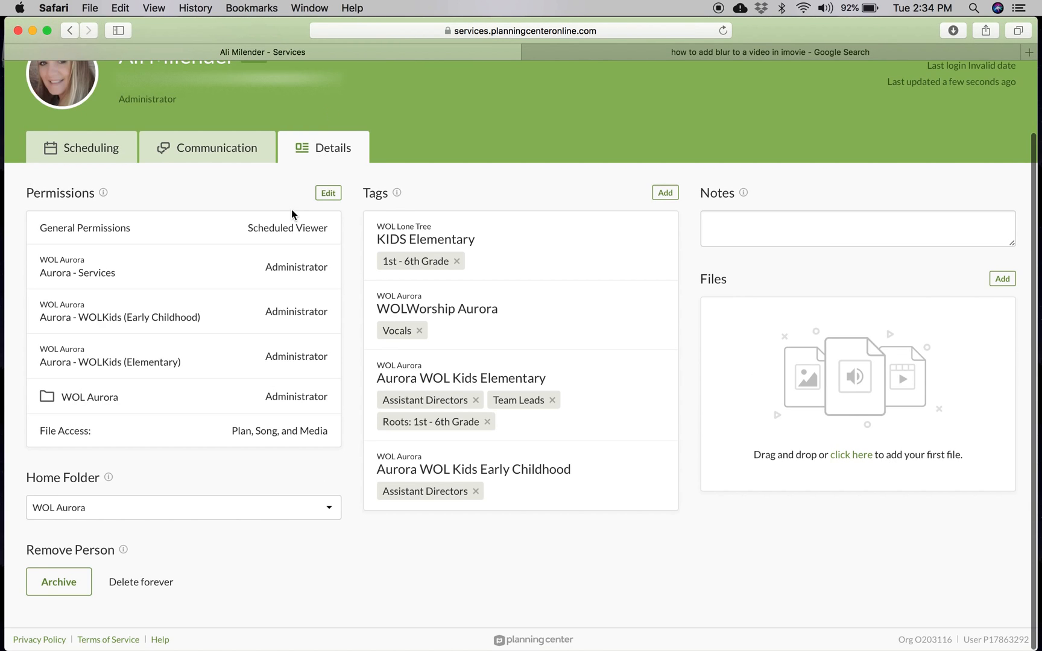
scroll(291, 214, "up", 3)
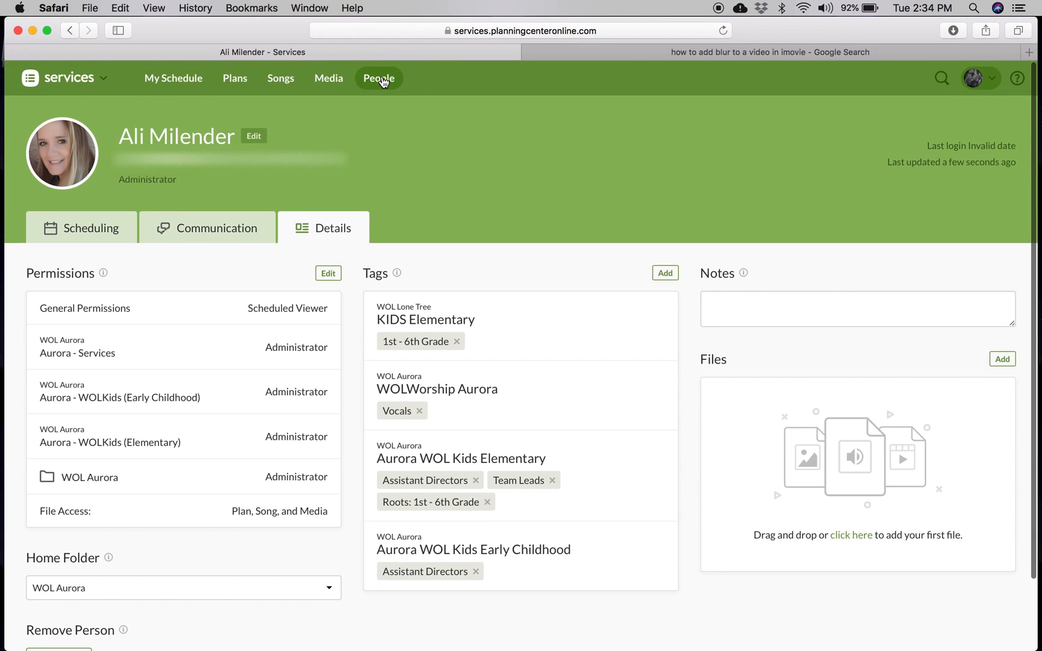
Clear the Teams filter from the people list, then find another team member by first name and open their profile.
left_click(382, 80)
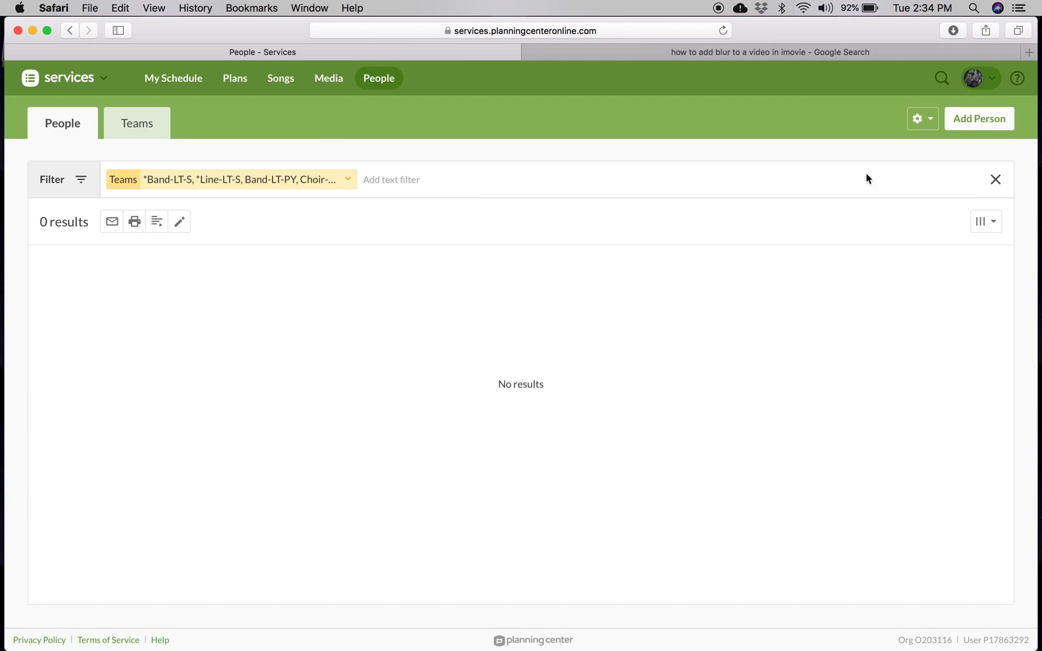
left_click(998, 179)
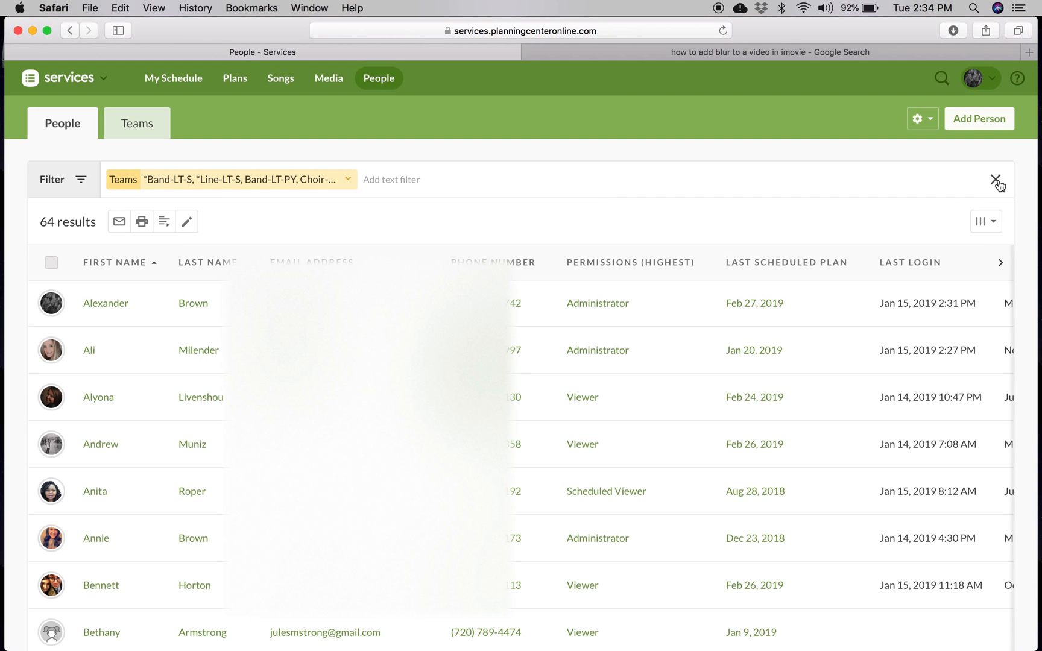
left_click(859, 179)
type("euni")
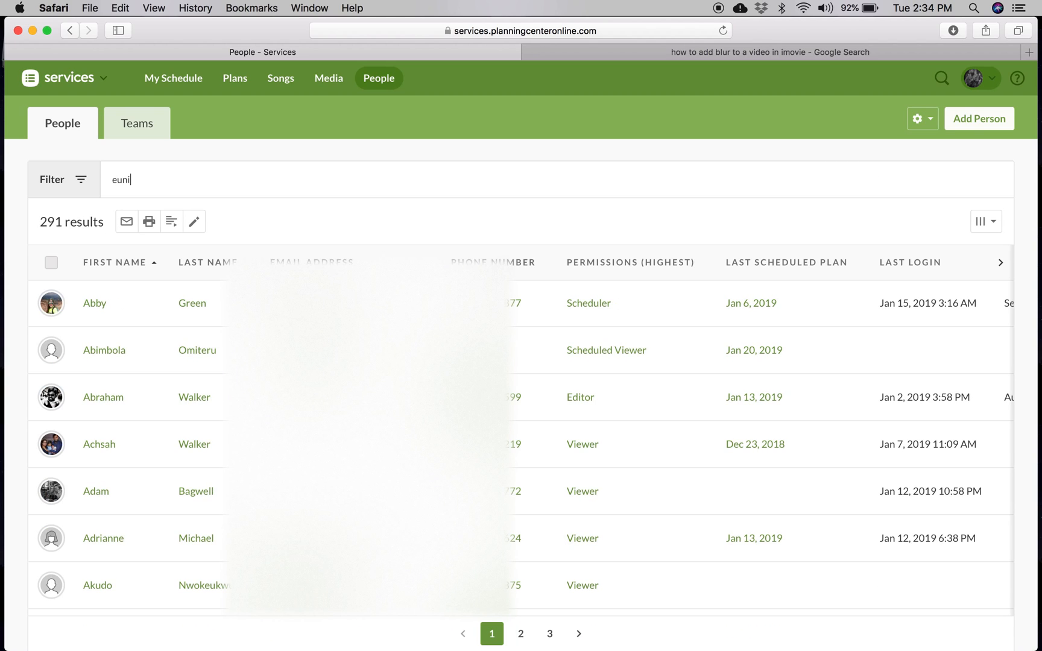
key("Return")
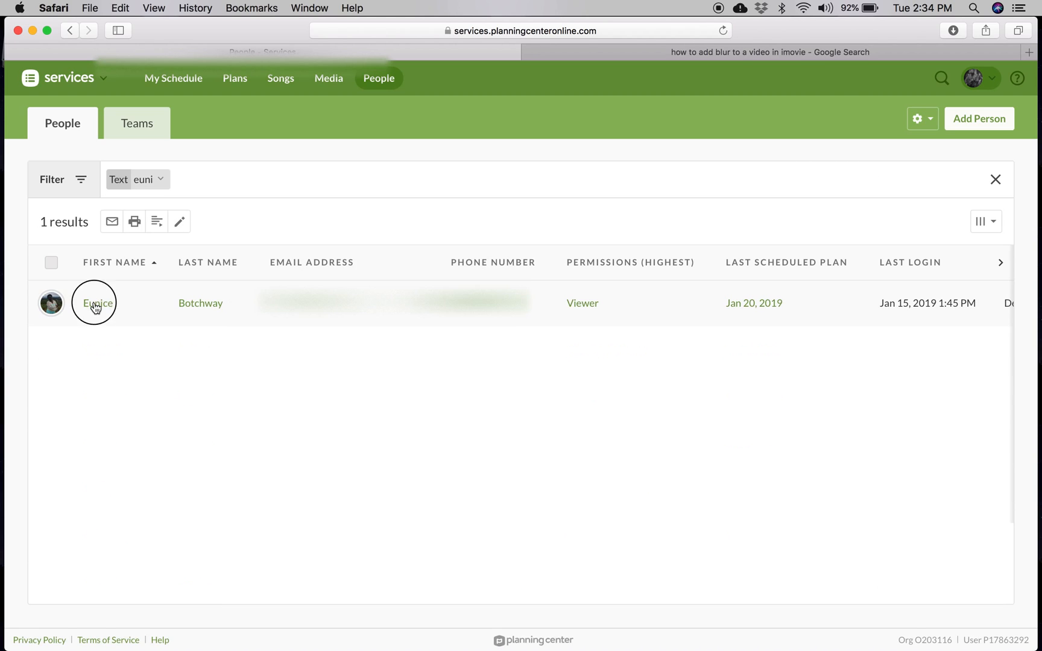
left_click(95, 305)
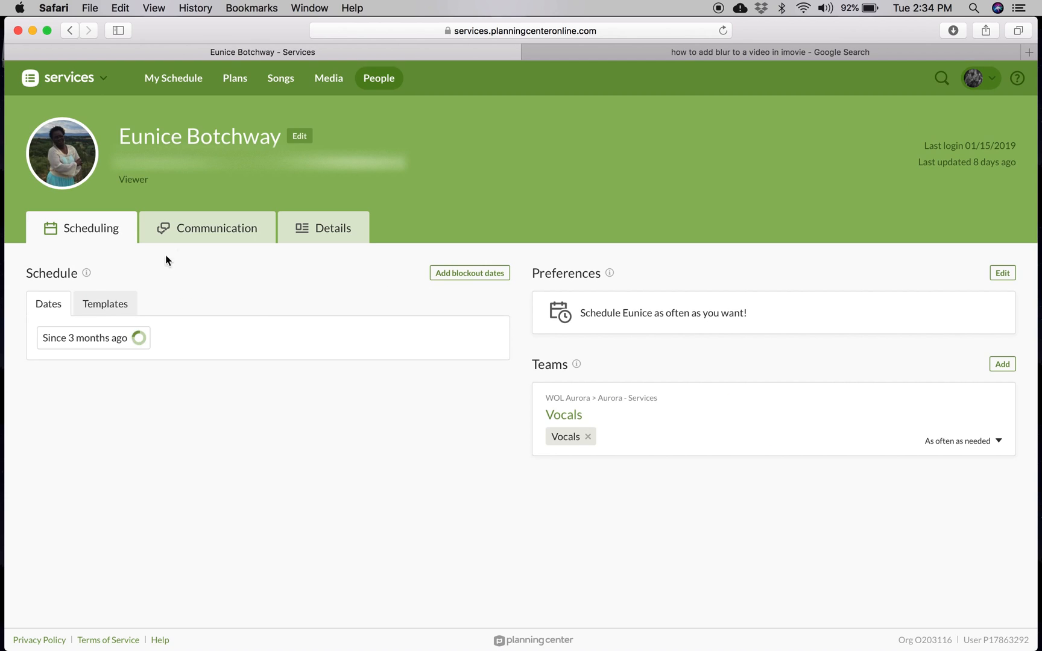
Edit the permissions in this team member's details, expanding the folders and setting Aurora - Services to Same As Parent.
left_click(323, 233)
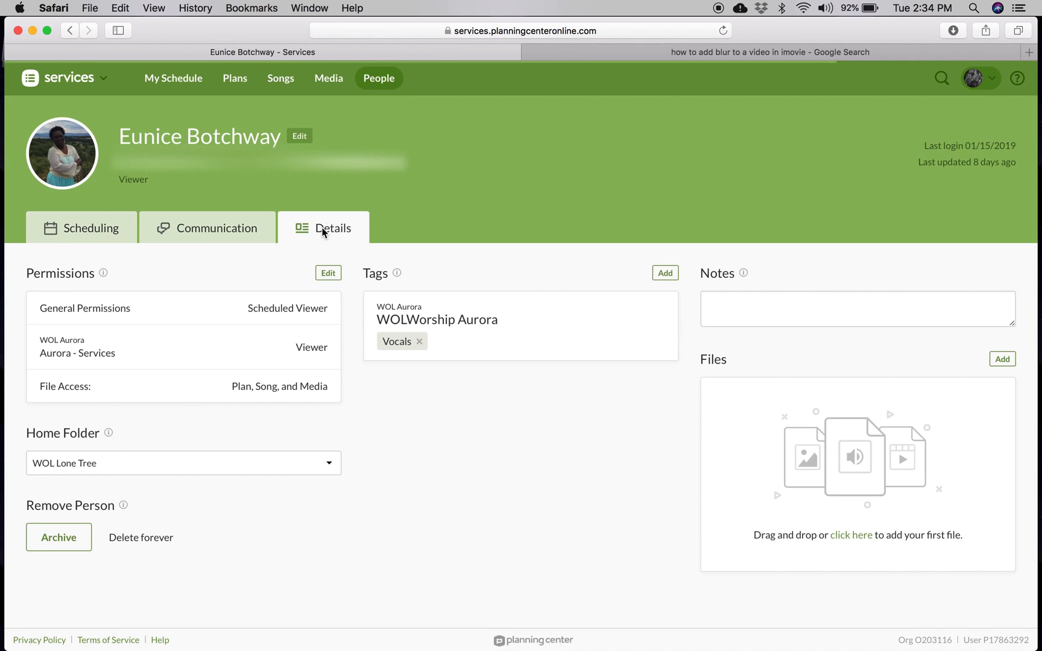
left_click(328, 276)
scroll(328, 277, "down", 3)
left_click(41, 460)
scroll(81, 419, "down", 5)
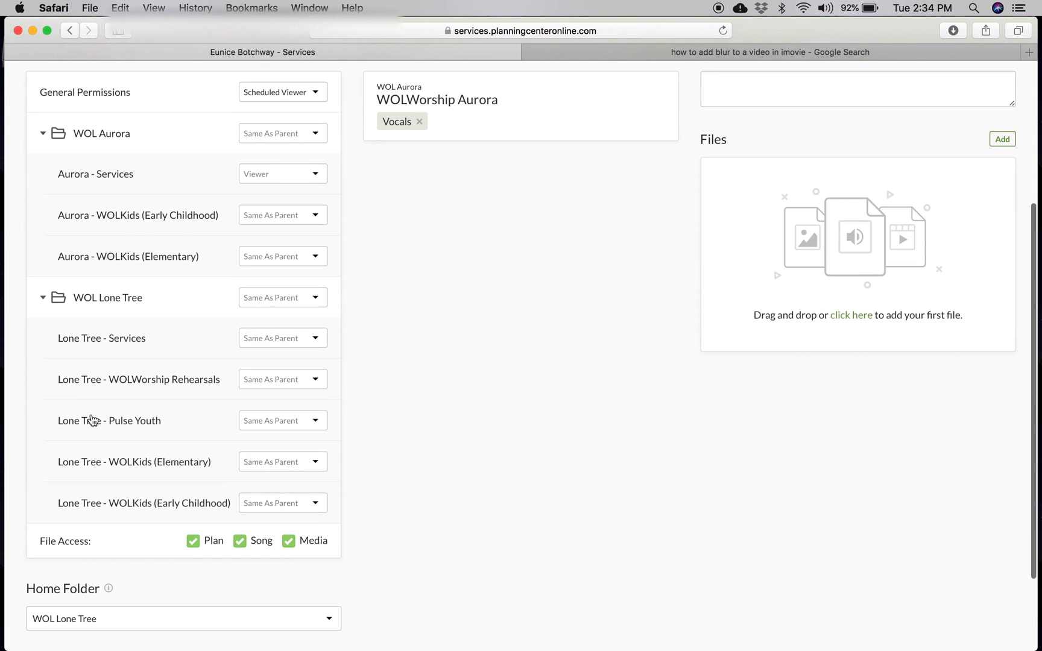
scroll(158, 434, "up", 1)
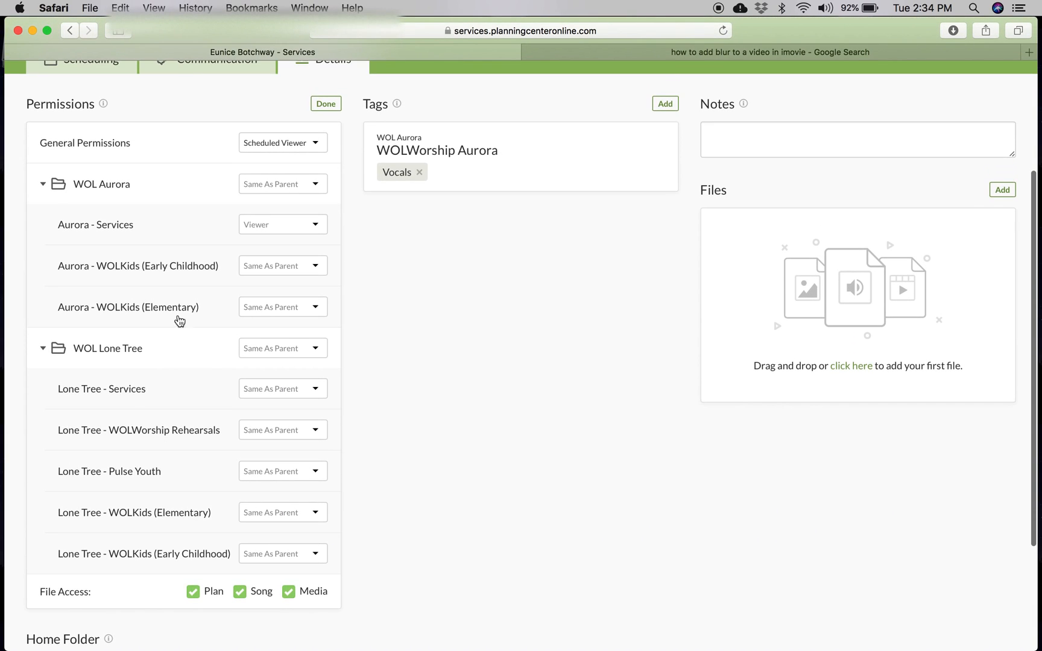
left_click(275, 228)
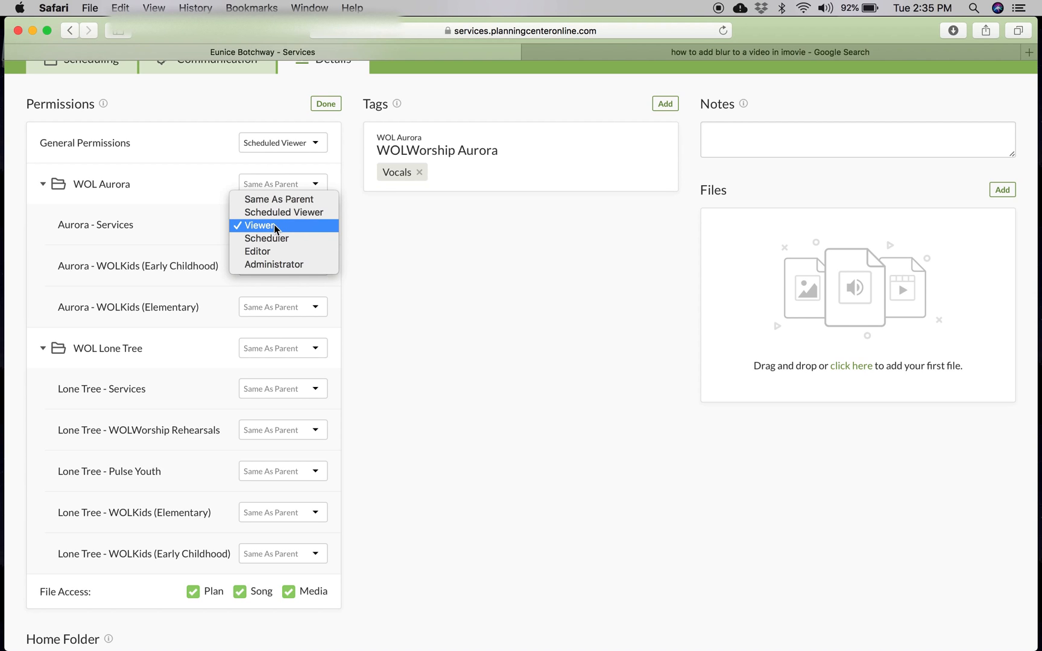
left_click(294, 200)
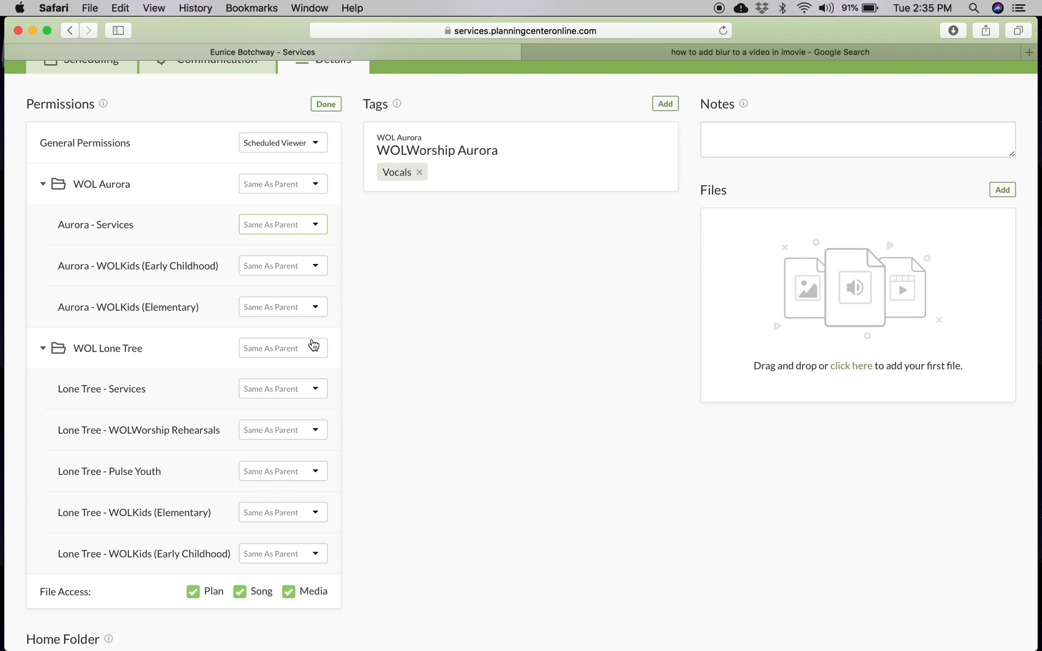
Set the team member's home folder to WOL Aurora and finish editing the permissions.
scroll(243, 384, "down", 5)
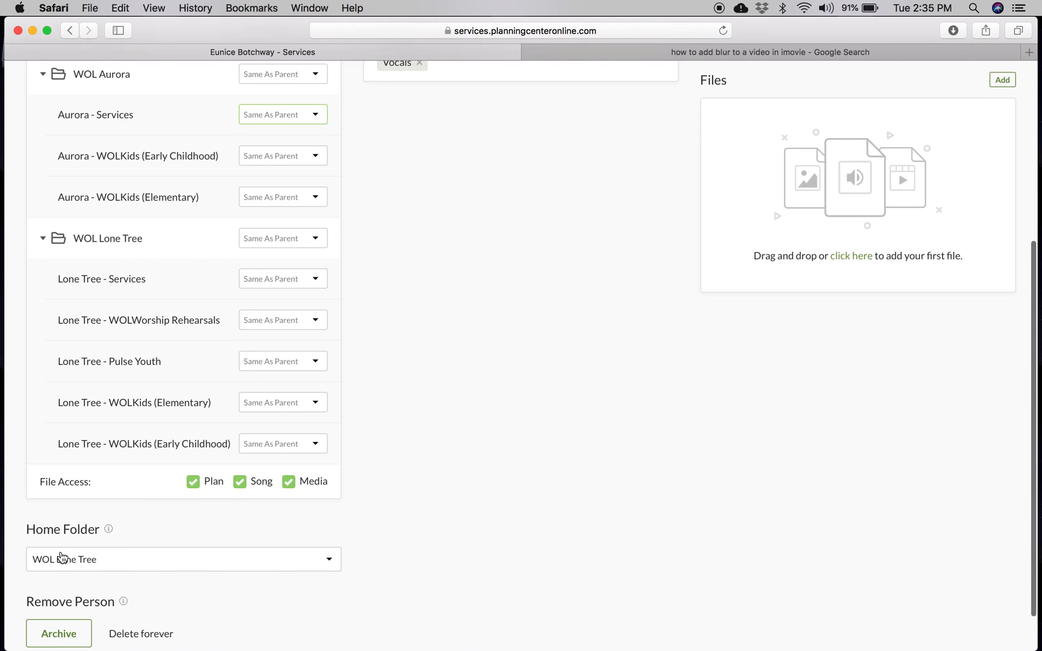
left_click(89, 566)
left_click(103, 553)
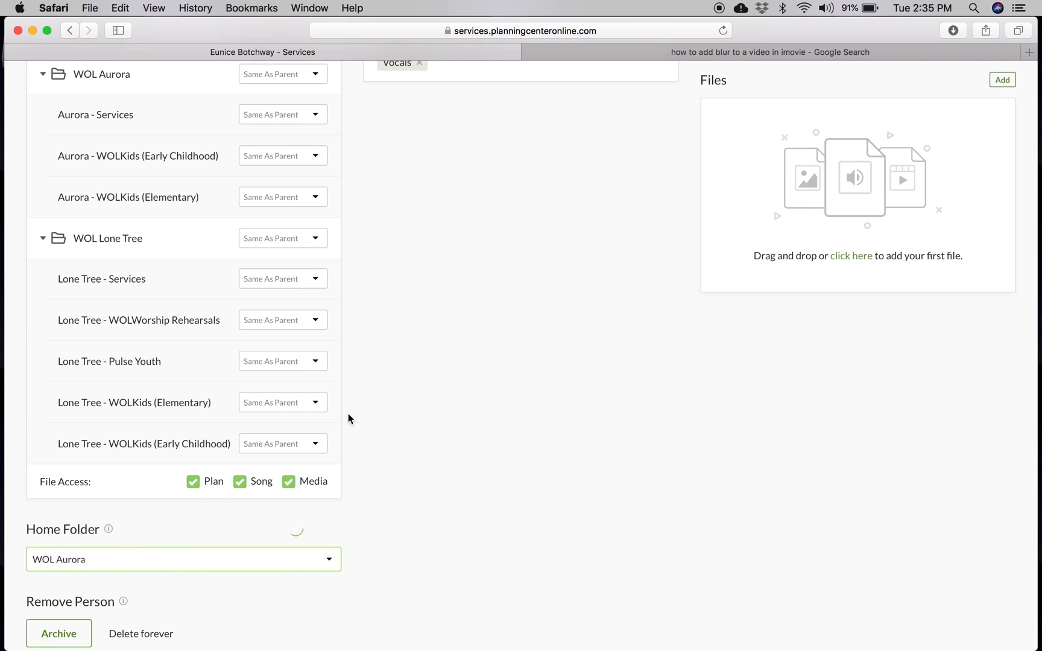
scroll(349, 416, "up", 5)
left_click(327, 275)
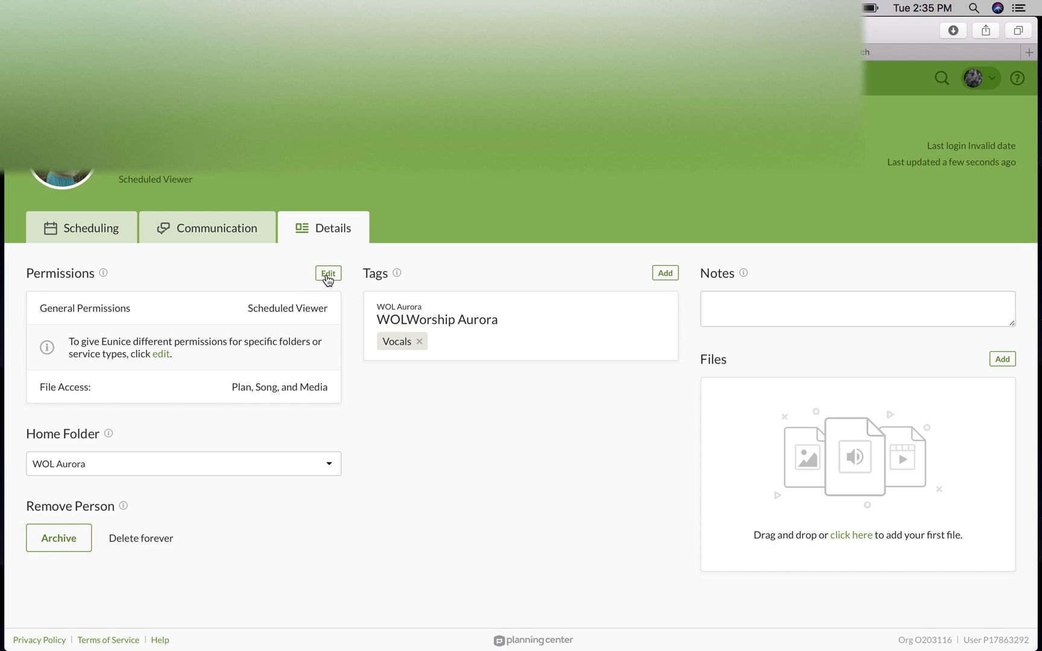